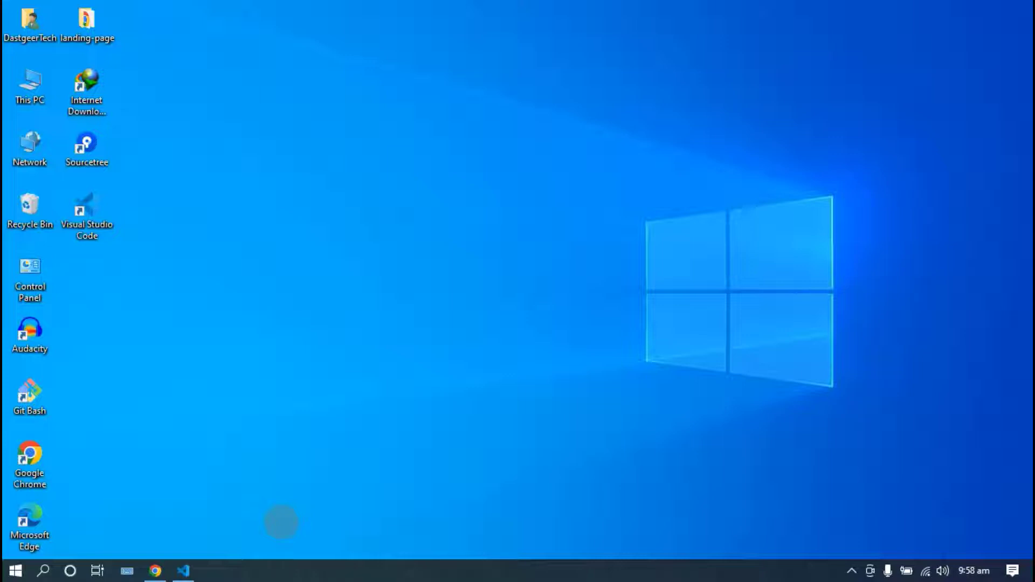
Open Task Manager directly and again from the taskbar, closing its window each time
{"action": "key", "text": "ctrl+shift+Escape"}
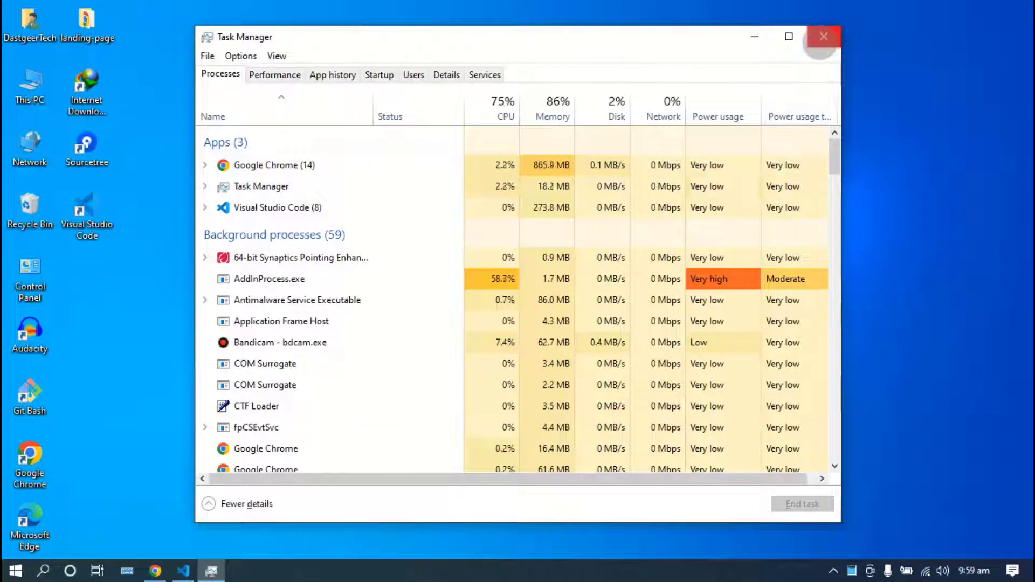
{"action": "left_click", "coordinate": [823, 38]}
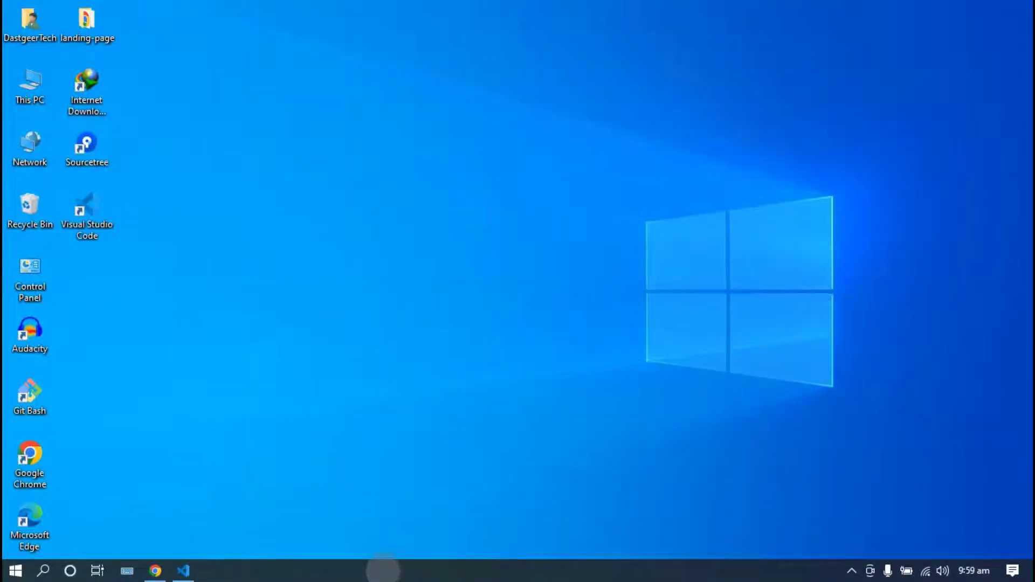
{"action": "right_click", "coordinate": [373, 566]}
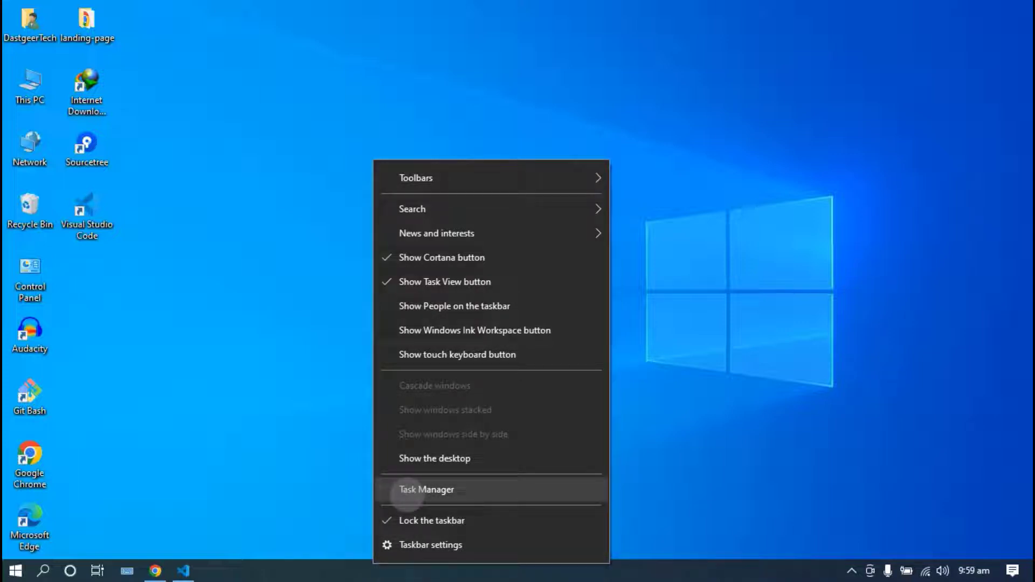
{"action": "left_click", "coordinate": [405, 491]}
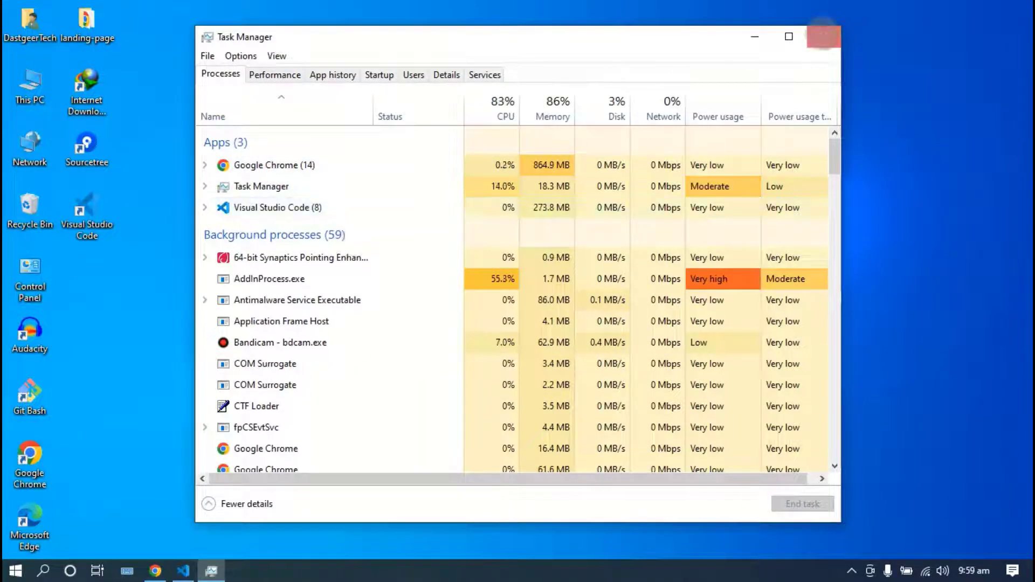
{"action": "left_click", "coordinate": [823, 36]}
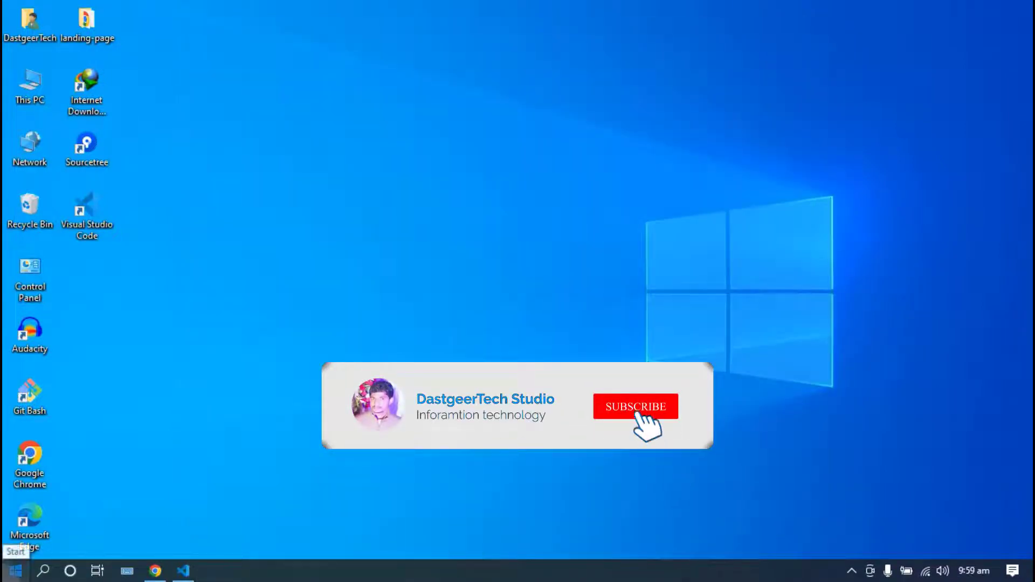
Open Task Manager from the Windows System program group and select the AddInProcess.exe background process
{"action": "left_click", "coordinate": [15, 571]}
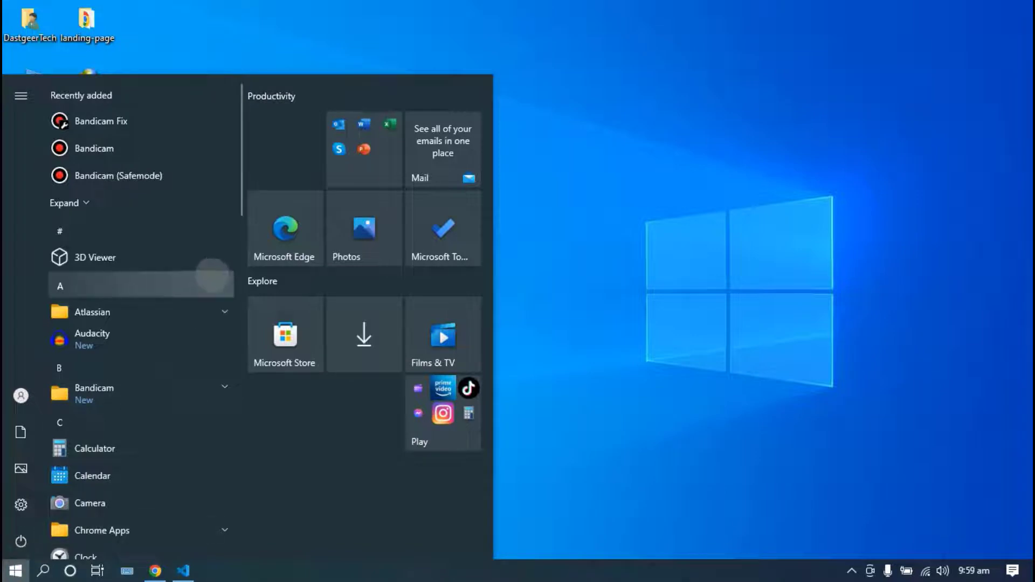
{"action": "scroll", "coordinate": [185, 314], "scroll_direction": "down", "scroll_amount": 15}
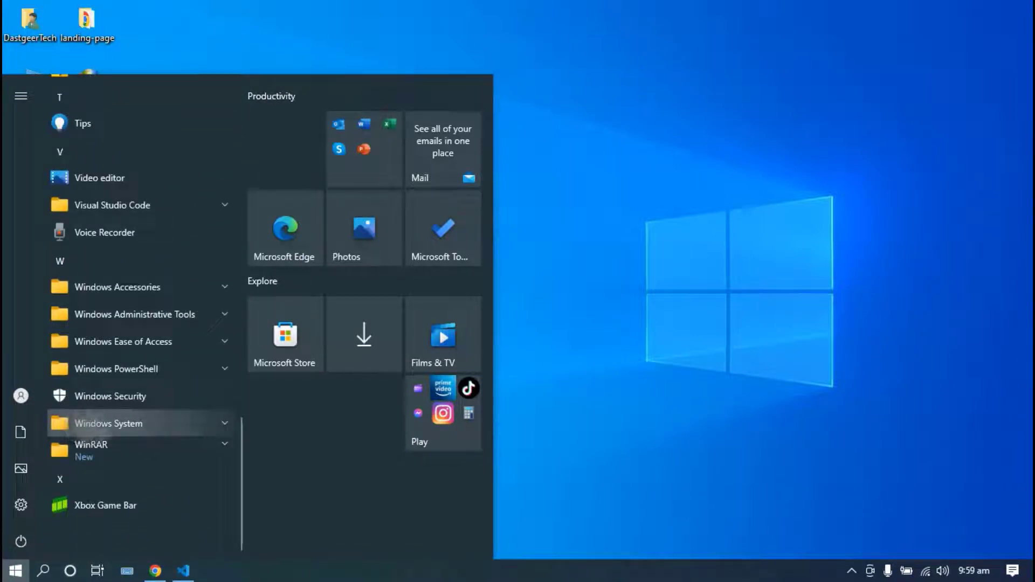
{"action": "left_click", "coordinate": [135, 423]}
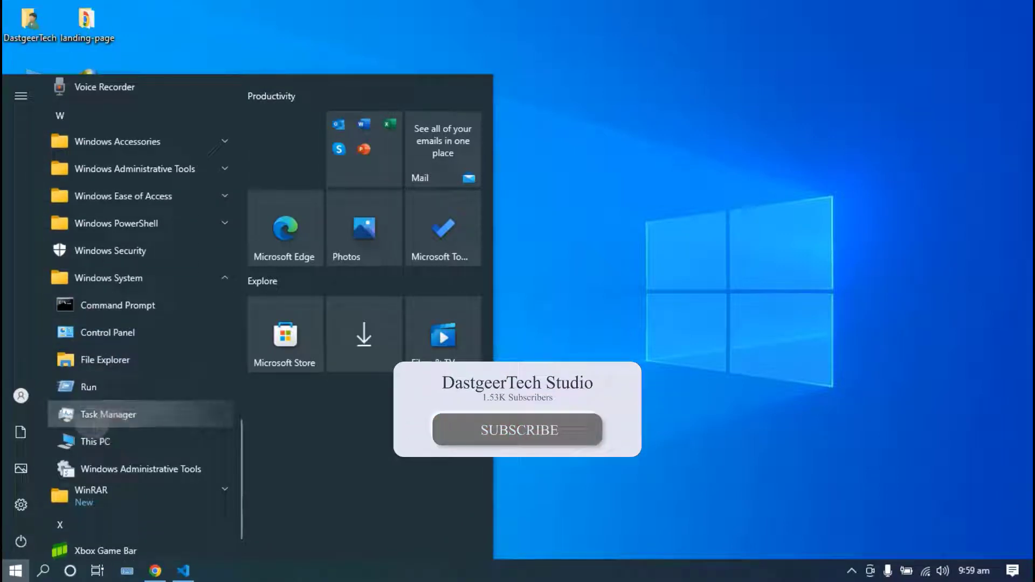
{"action": "left_click", "coordinate": [86, 414]}
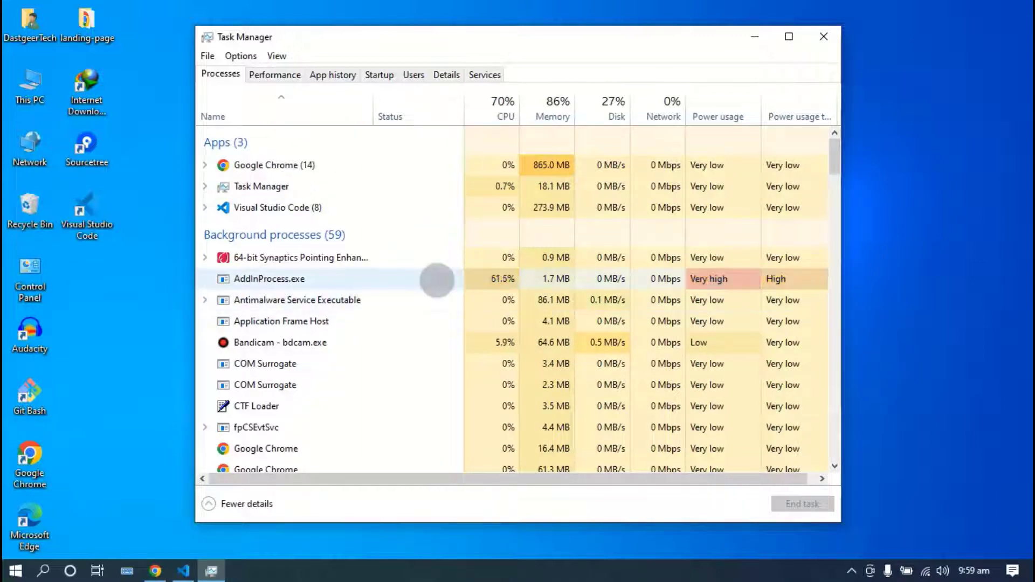
{"action": "left_click", "coordinate": [437, 279]}
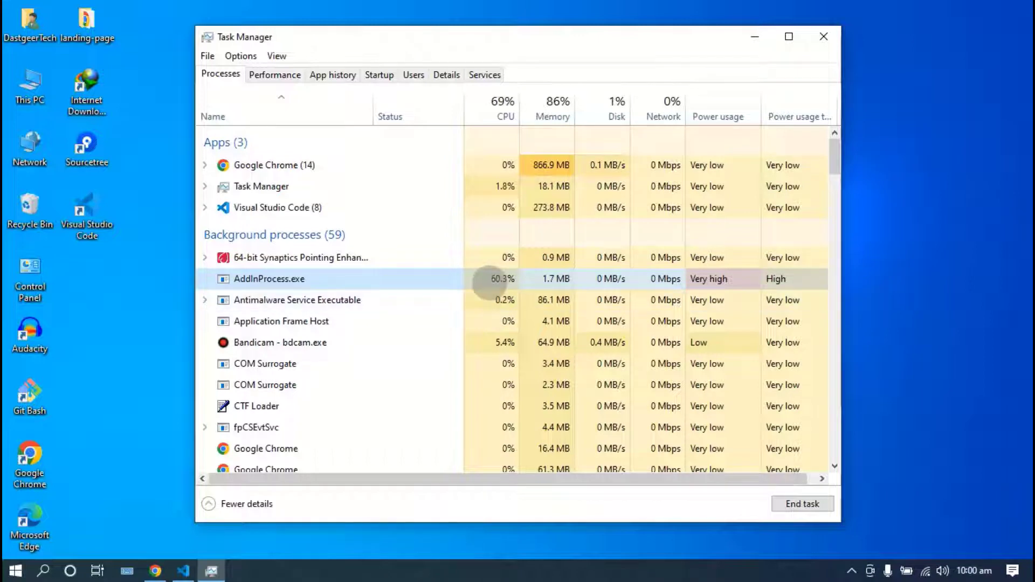
Expand the Search background process and select the suspended Search entry beneath it
{"action": "scroll", "coordinate": [441, 342], "scroll_direction": "down", "scroll_amount": 3}
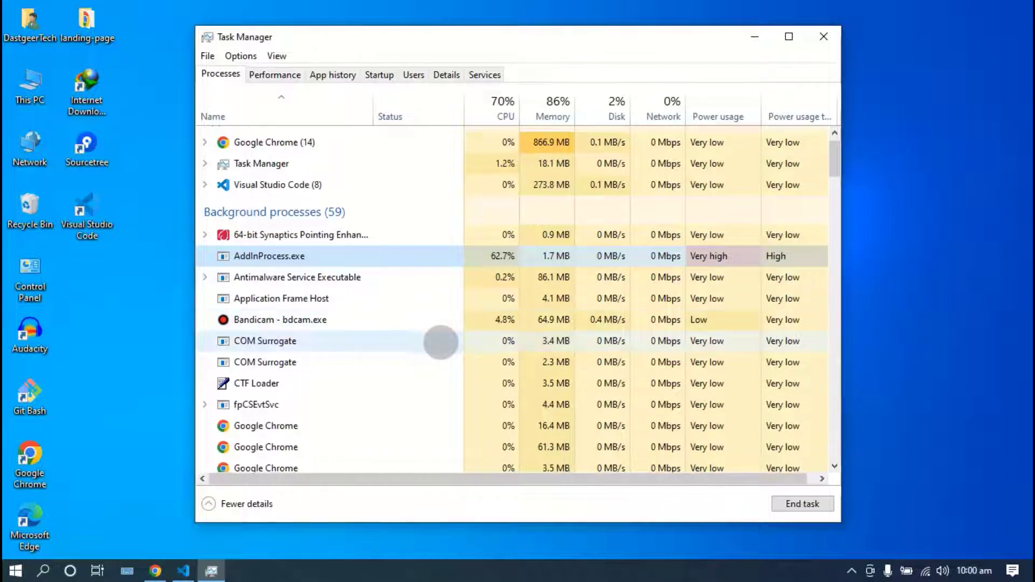
{"action": "scroll", "coordinate": [441, 343], "scroll_direction": "down", "scroll_amount": 7}
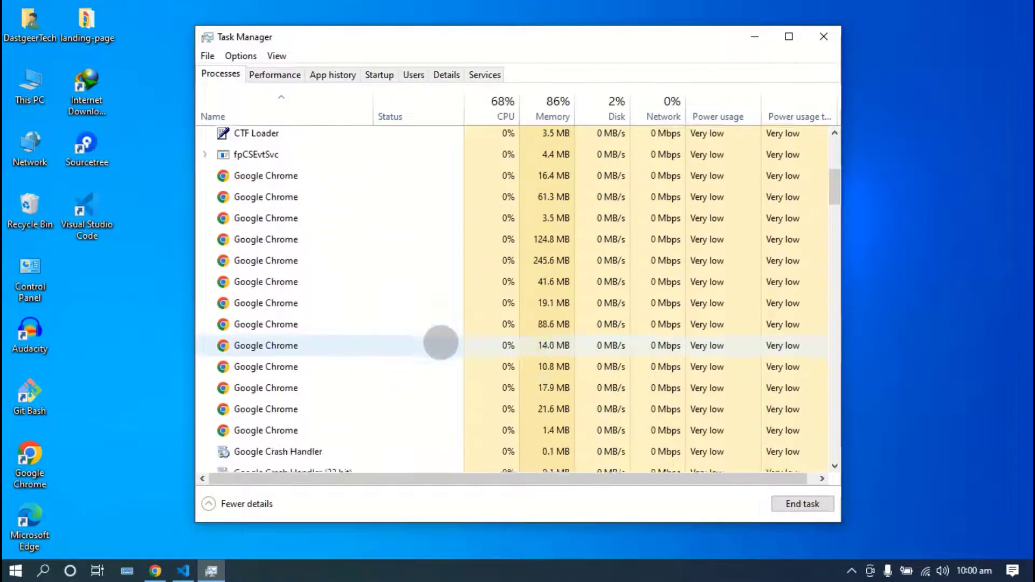
{"action": "scroll", "coordinate": [441, 342], "scroll_direction": "down", "scroll_amount": 2}
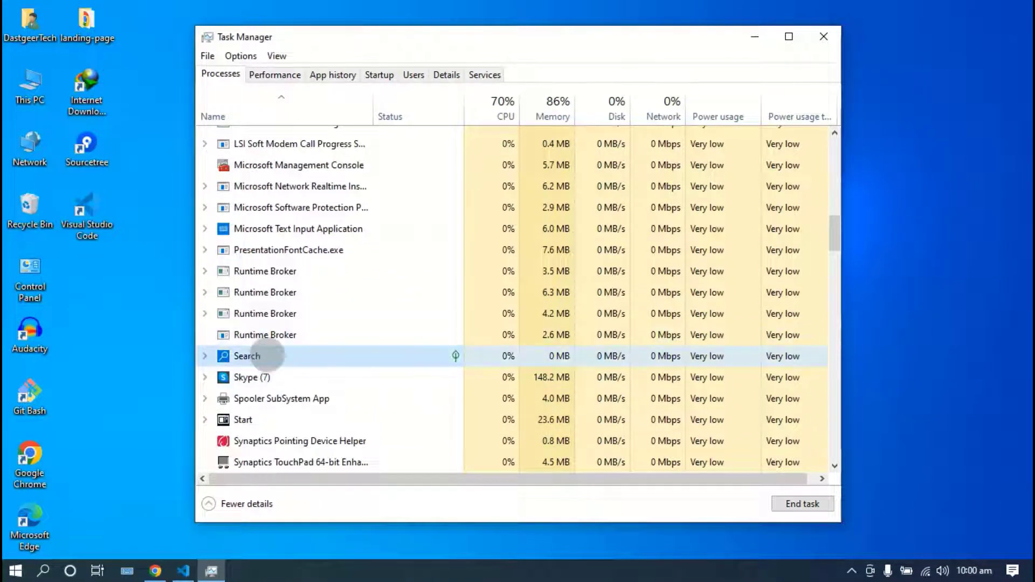
{"action": "left_click", "coordinate": [205, 356]}
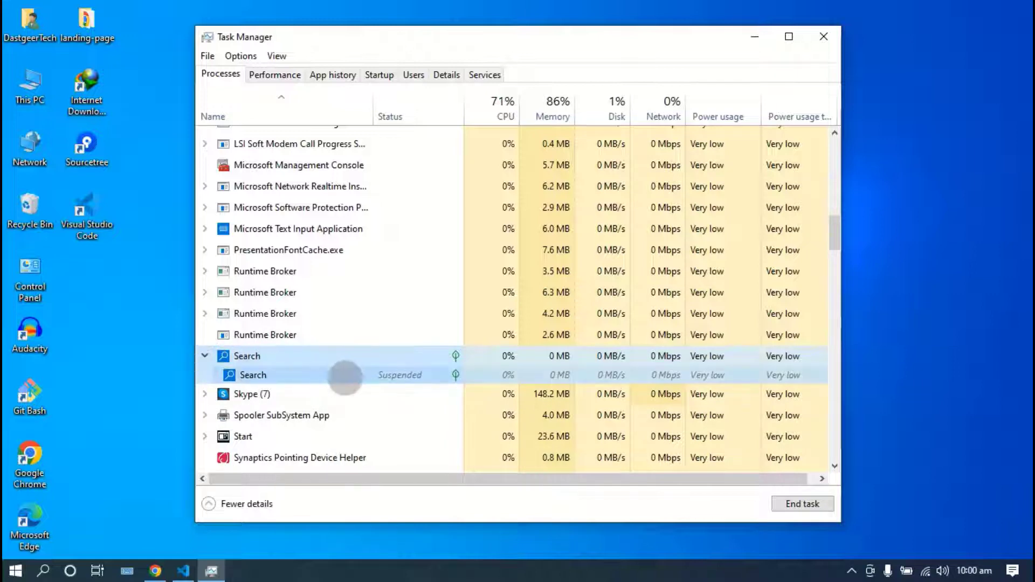
{"action": "left_click", "coordinate": [344, 376]}
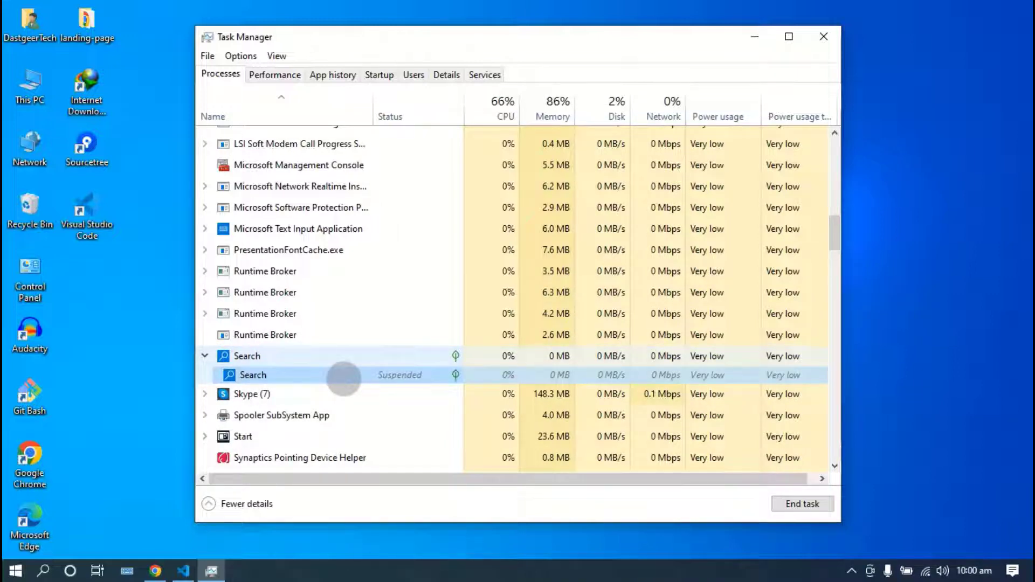
Open the file location of the AddInProcess.exe background process and maximize the folder window
{"action": "scroll", "coordinate": [344, 378], "scroll_direction": "down", "scroll_amount": 1}
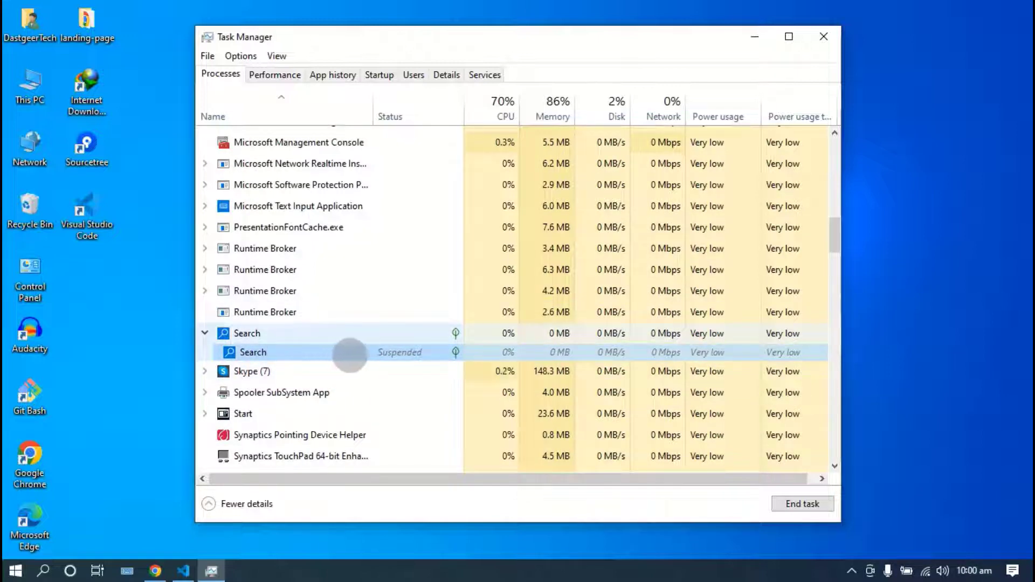
{"action": "scroll", "coordinate": [356, 353], "scroll_direction": "down", "scroll_amount": 8}
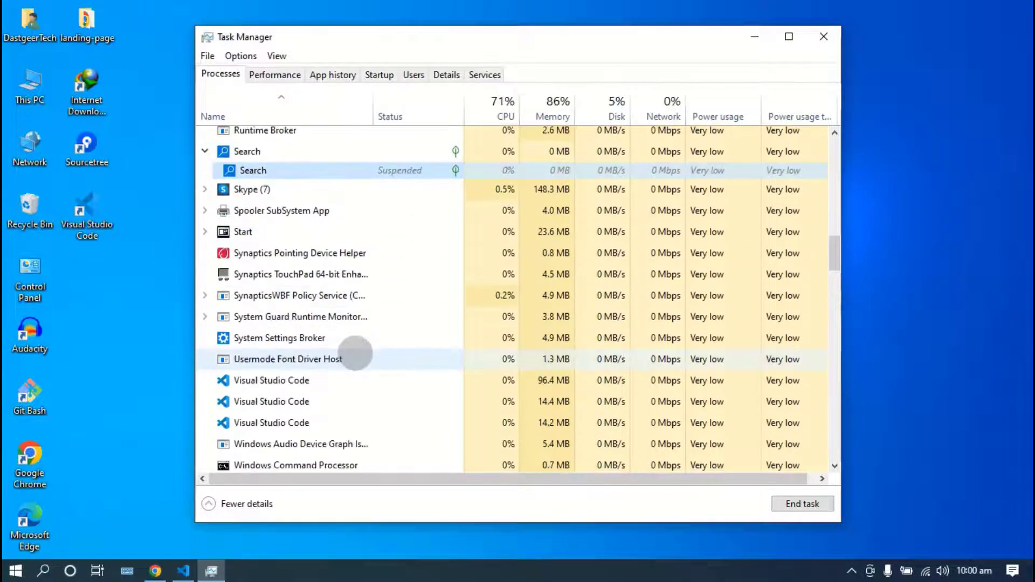
{"action": "scroll", "coordinate": [356, 353], "scroll_direction": "up", "scroll_amount": 10}
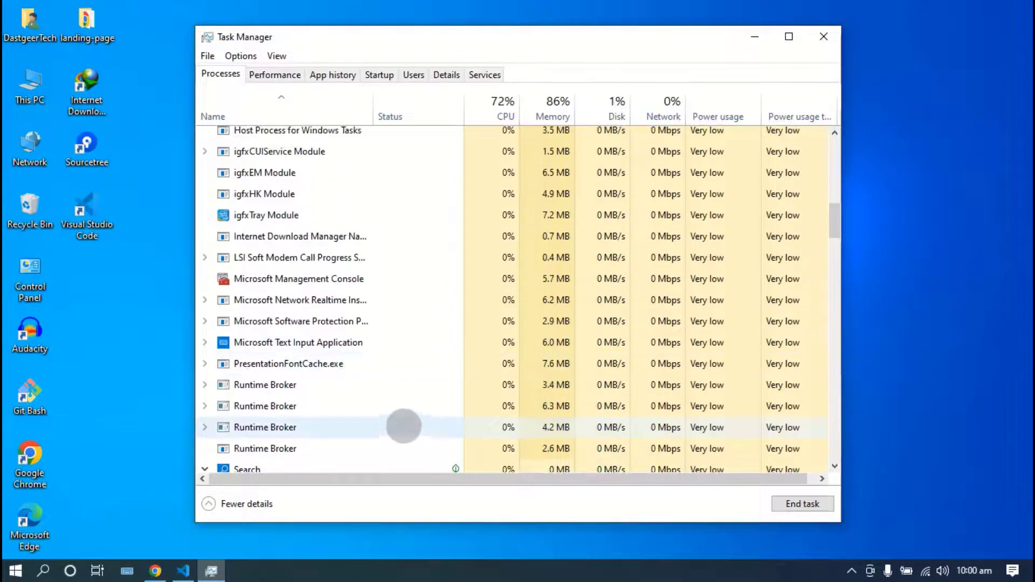
{"action": "scroll", "coordinate": [399, 419], "scroll_direction": "down", "scroll_amount": 1}
{"action": "scroll", "coordinate": [385, 417], "scroll_direction": "up", "scroll_amount": 2}
{"action": "scroll", "coordinate": [376, 410], "scroll_direction": "up", "scroll_amount": 8}
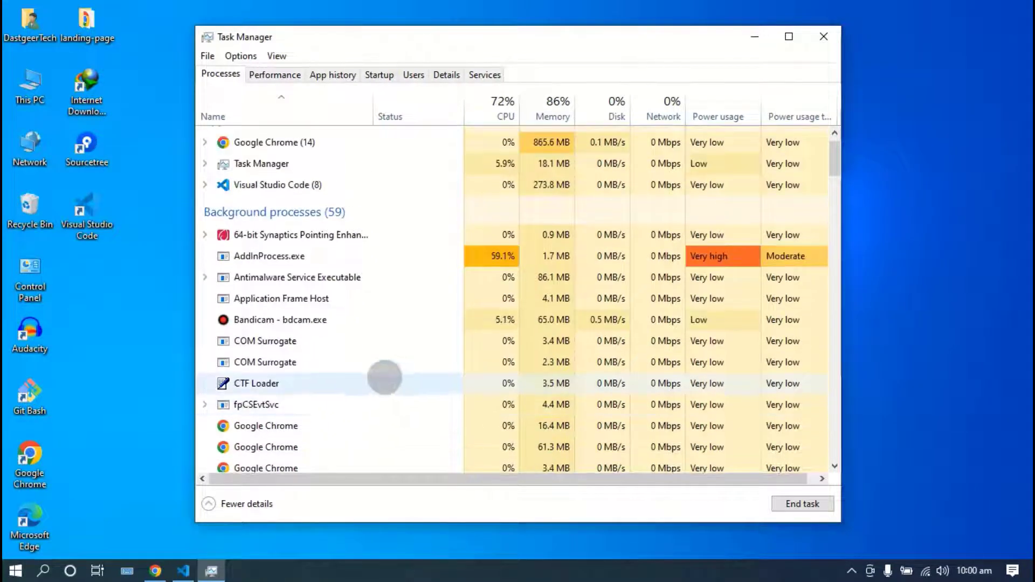
{"action": "scroll", "coordinate": [373, 385], "scroll_direction": "up", "scroll_amount": 1}
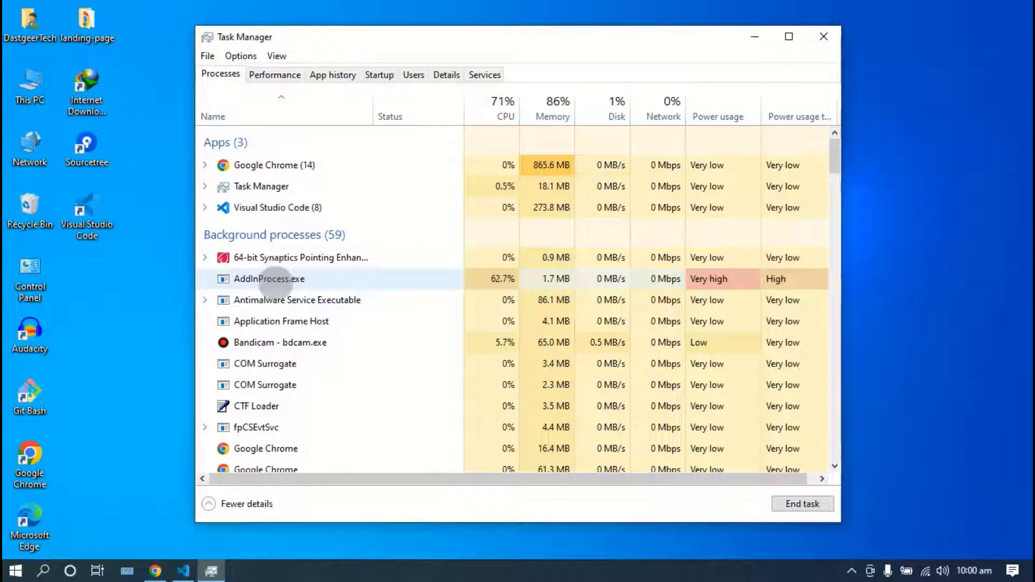
{"action": "right_click", "coordinate": [276, 284]}
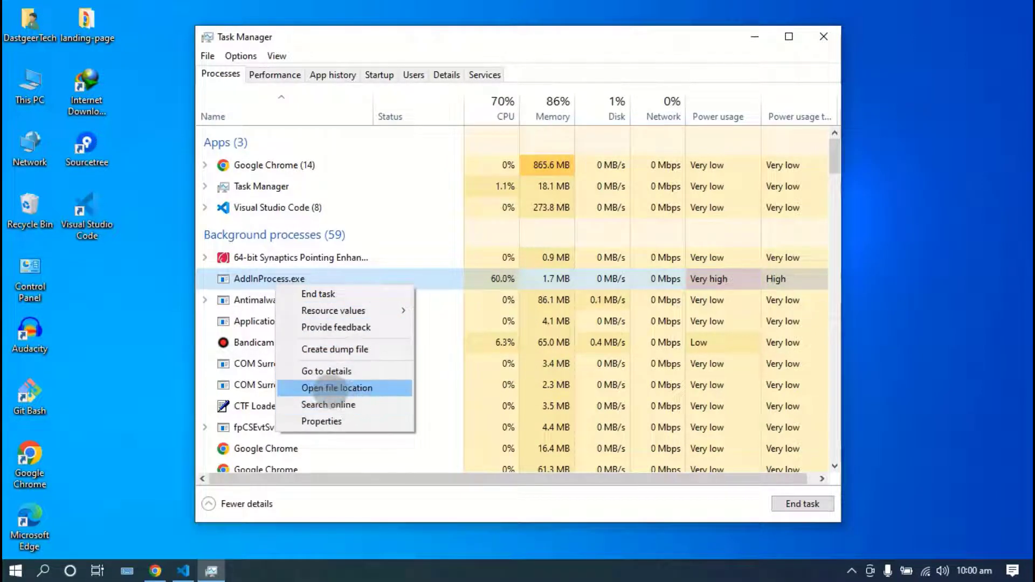
{"action": "left_click", "coordinate": [337, 389]}
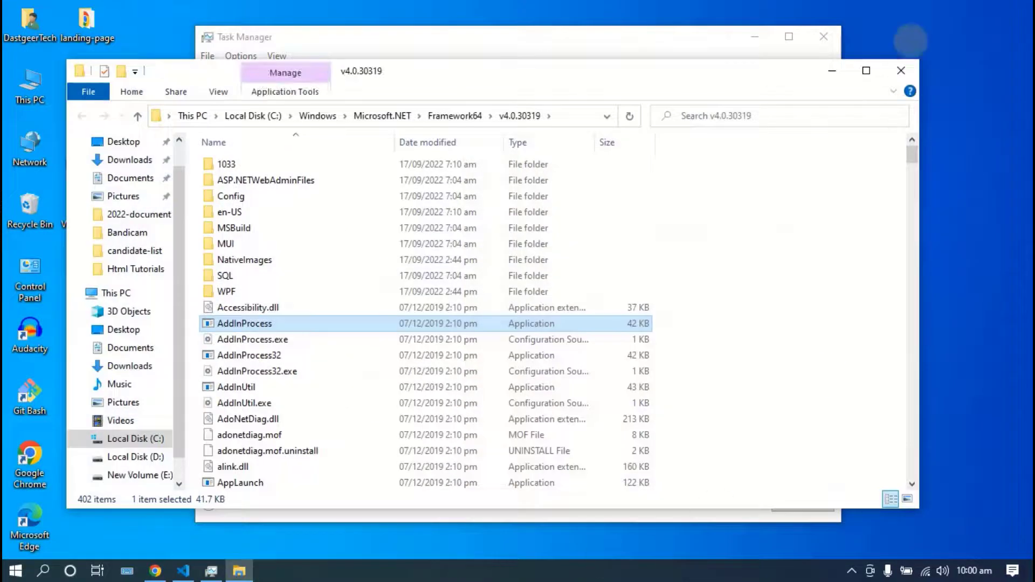
{"action": "left_click", "coordinate": [866, 70]}
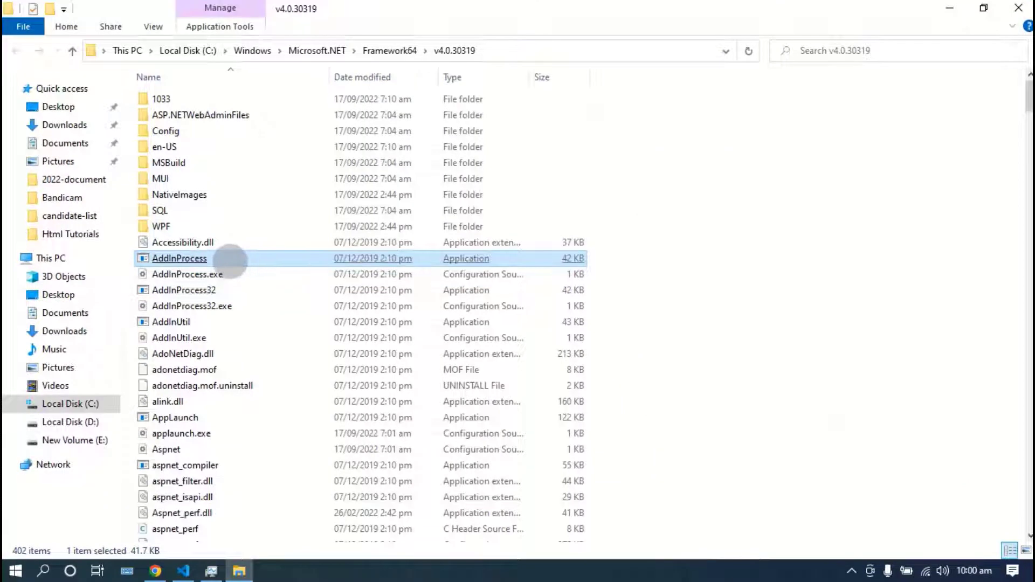
Try to delete the AddInProcess application file from the v4.0.30319 folder
{"action": "right_click", "coordinate": [230, 261]}
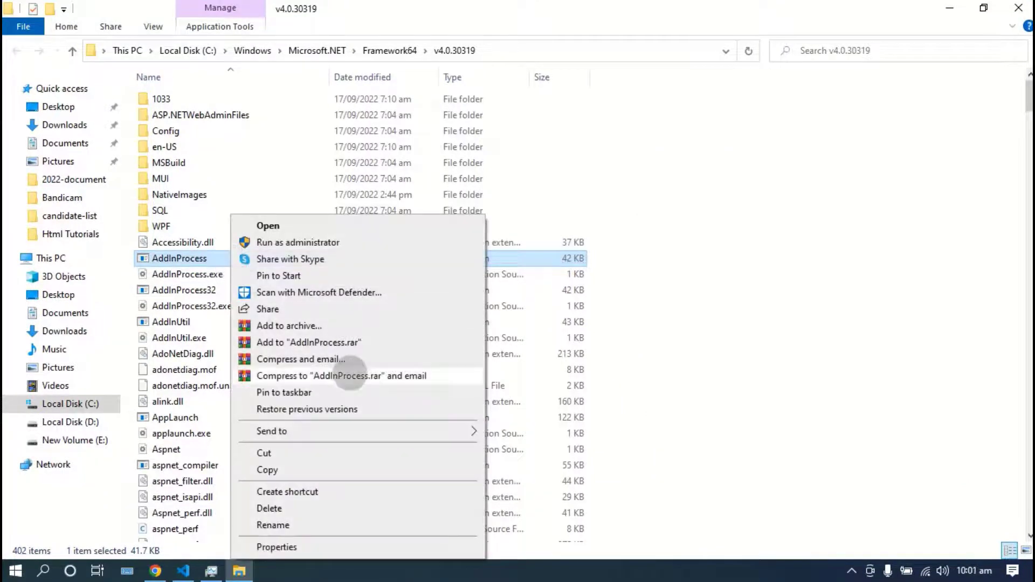
{"action": "left_click", "coordinate": [296, 508]}
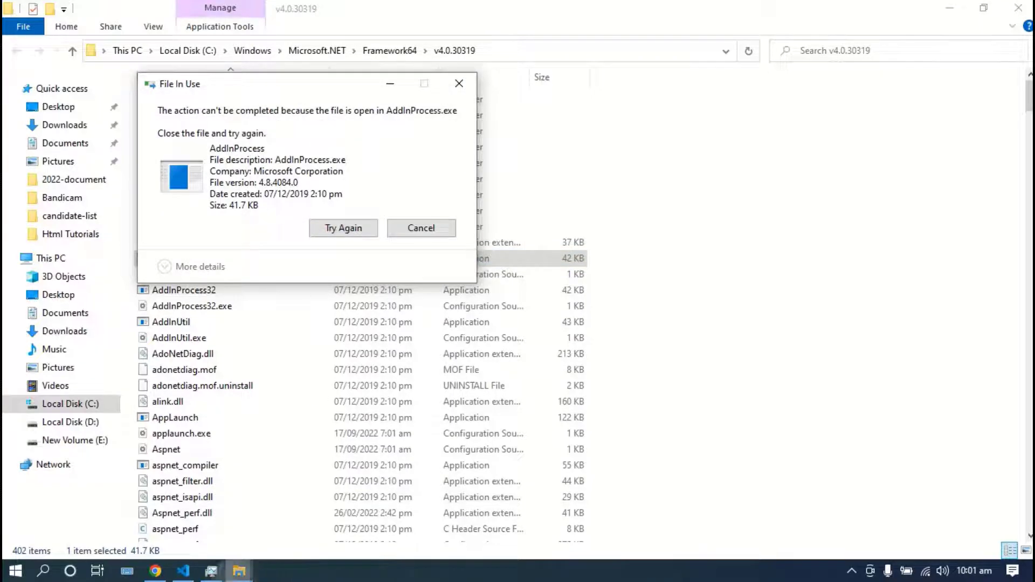
Bring Task Manager to the front and place its window beside the File In Use dialog
{"action": "left_click", "coordinate": [212, 571]}
{"action": "left_click_drag", "start_coordinate": [518, 10], "coordinate": [774, 70]}
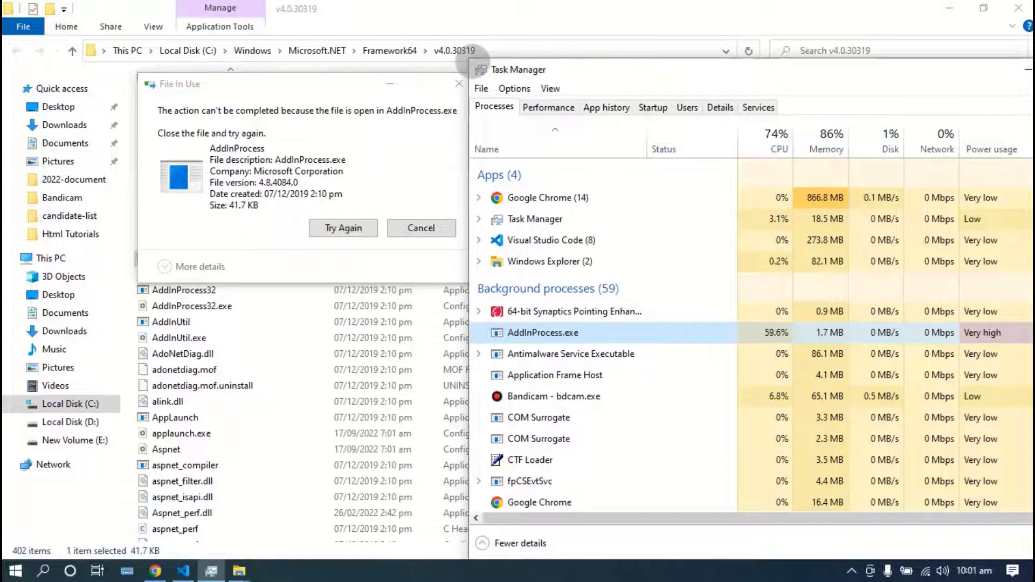
{"action": "left_click_drag", "start_coordinate": [514, 82], "coordinate": [620, 111]}
{"action": "left_click_drag", "start_coordinate": [747, 130], "coordinate": [606, 78]}
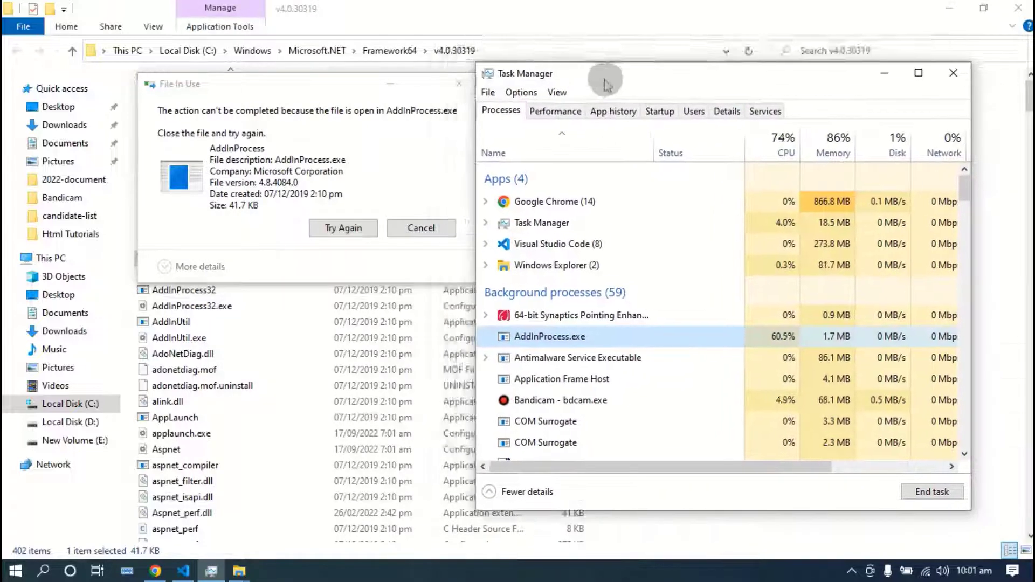
{"action": "double_click", "coordinate": [606, 78]}
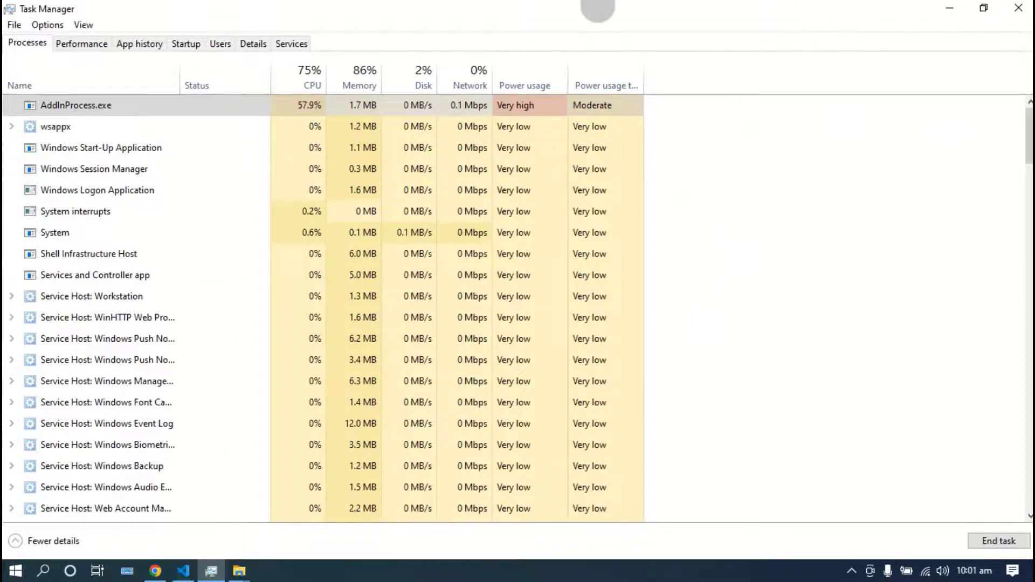
{"action": "double_click", "coordinate": [597, 8]}
{"action": "left_click_drag", "start_coordinate": [615, 81], "coordinate": [647, 96]}
End the AddInProcess.exe task and retry the blocked deletion of the AddInProcess file
{"action": "left_click", "coordinate": [625, 183]}
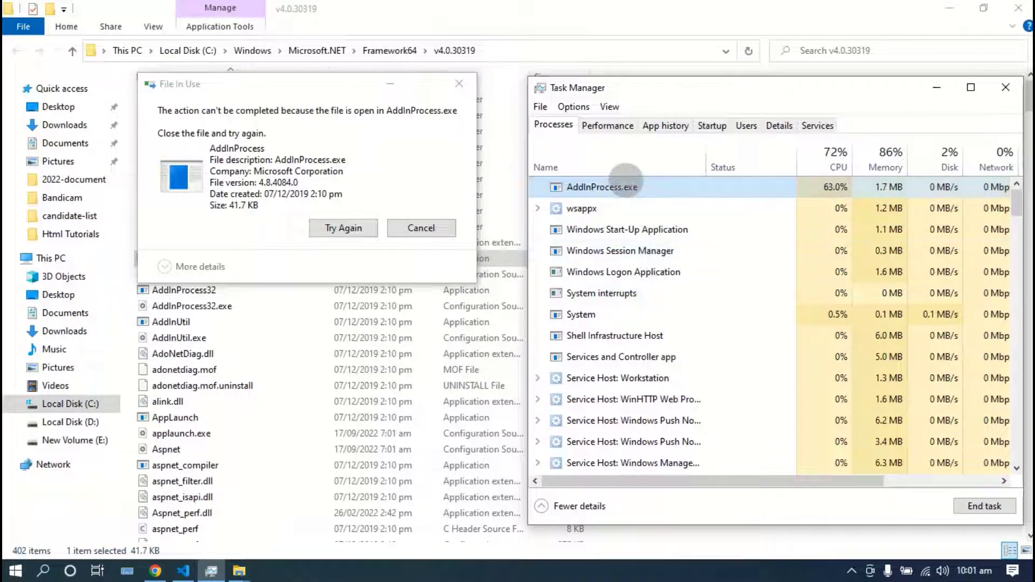
{"action": "right_click", "coordinate": [619, 183]}
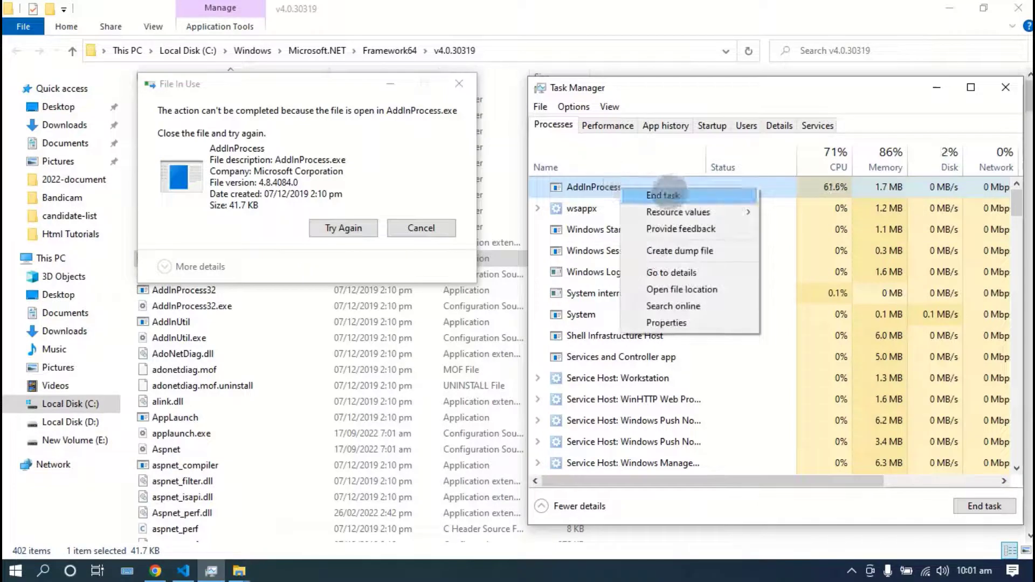
{"action": "left_click", "coordinate": [663, 195]}
{"action": "left_click", "coordinate": [345, 228]}
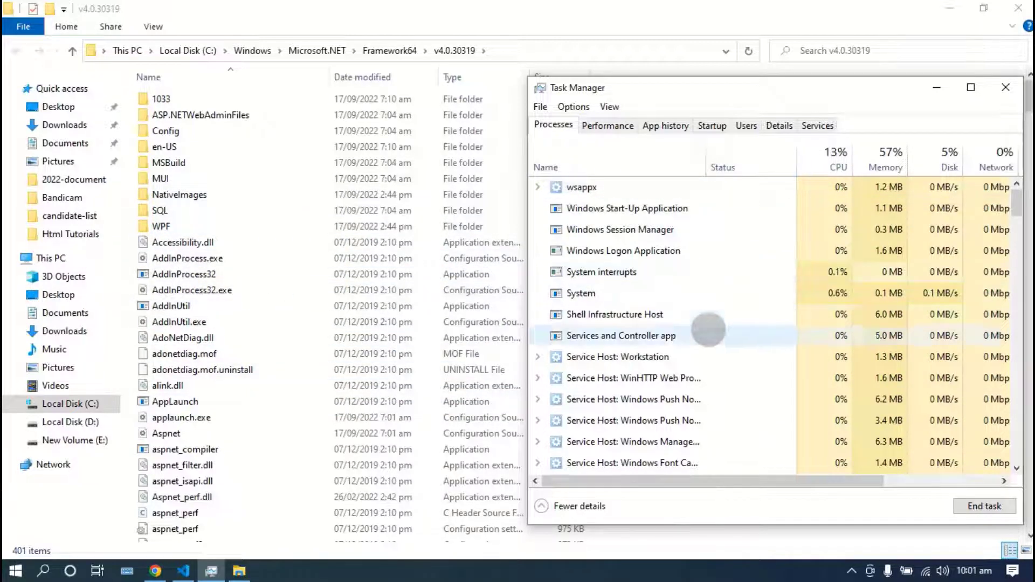
Look through the running processes in Task Manager and inspect the Search background process
{"action": "scroll", "coordinate": [681, 279], "scroll_direction": "down", "scroll_amount": 12}
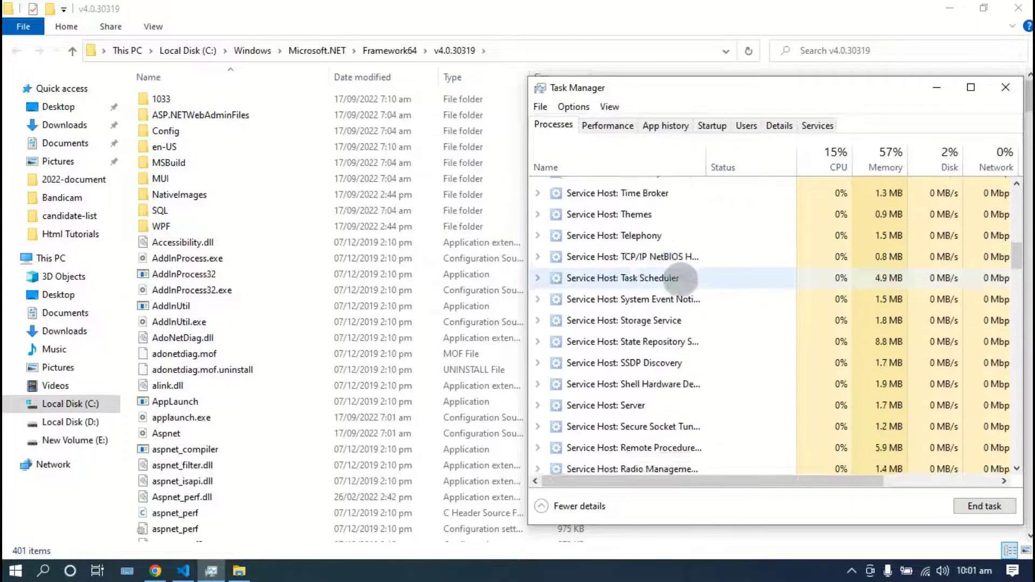
{"action": "scroll", "coordinate": [680, 279], "scroll_direction": "down", "scroll_amount": 12}
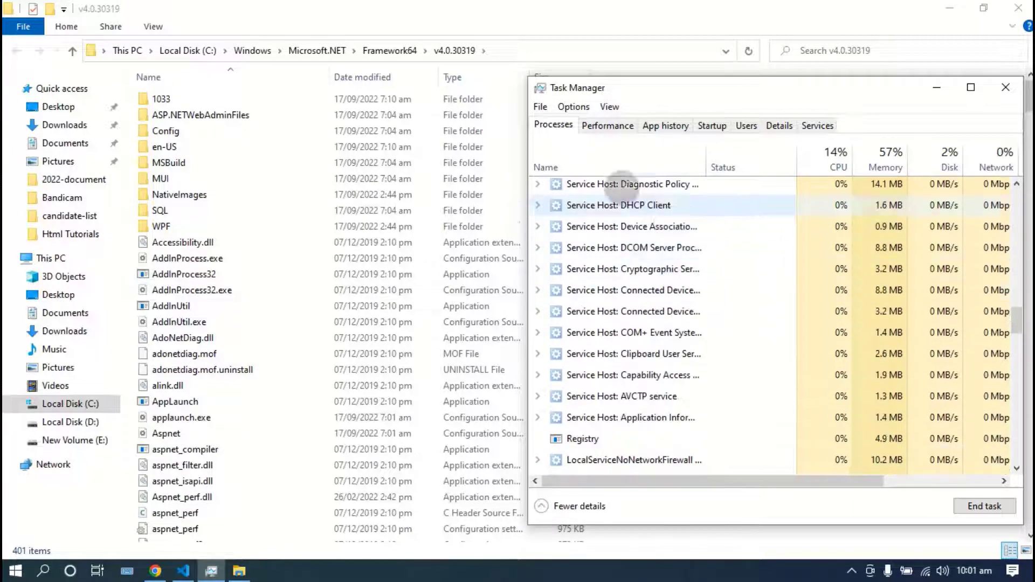
{"action": "scroll", "coordinate": [583, 213], "scroll_direction": "up", "scroll_amount": 15}
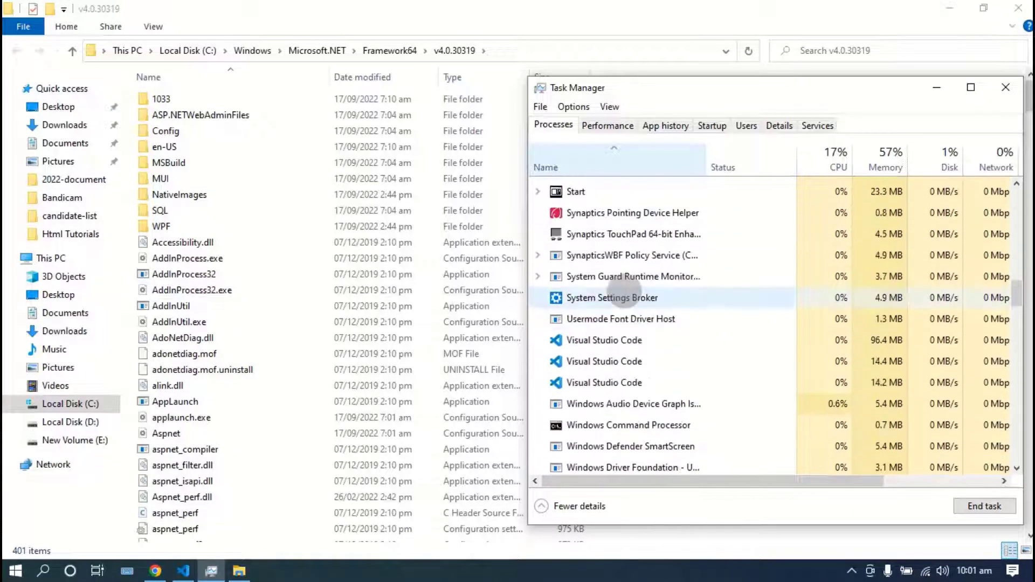
{"action": "scroll", "coordinate": [626, 292], "scroll_direction": "down", "scroll_amount": 1}
{"action": "left_click", "coordinate": [585, 334]}
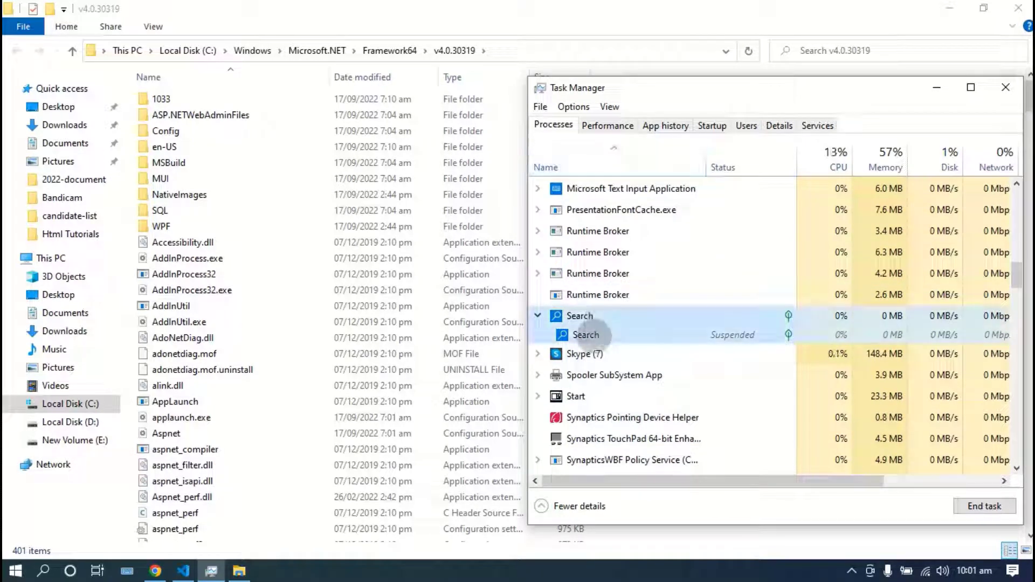
Return to the v4.0.30319 folder and select the AddInProcess32 application file
{"action": "left_click", "coordinate": [628, 8]}
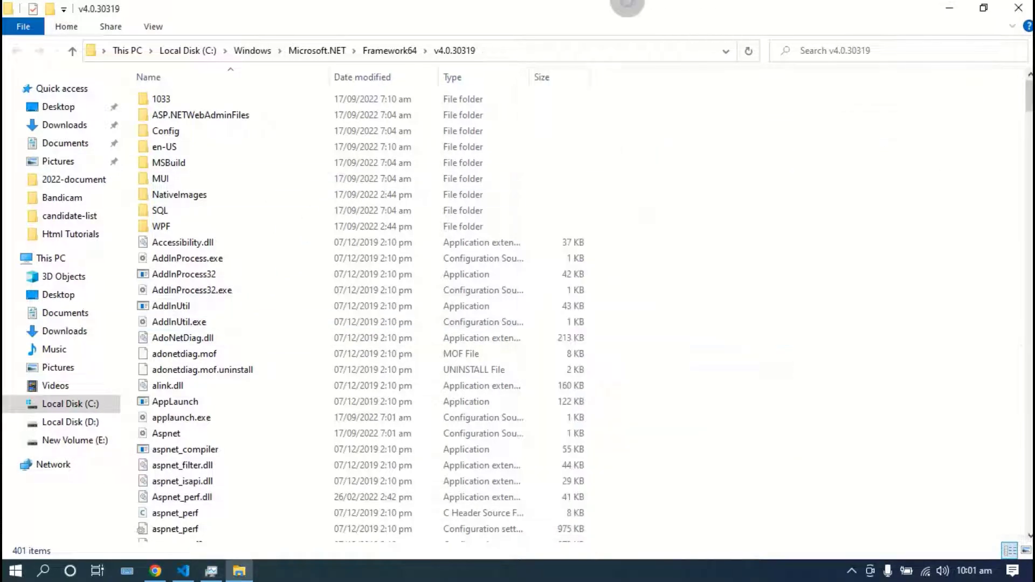
{"action": "right_click", "coordinate": [779, 271]}
{"action": "left_click", "coordinate": [873, 331]}
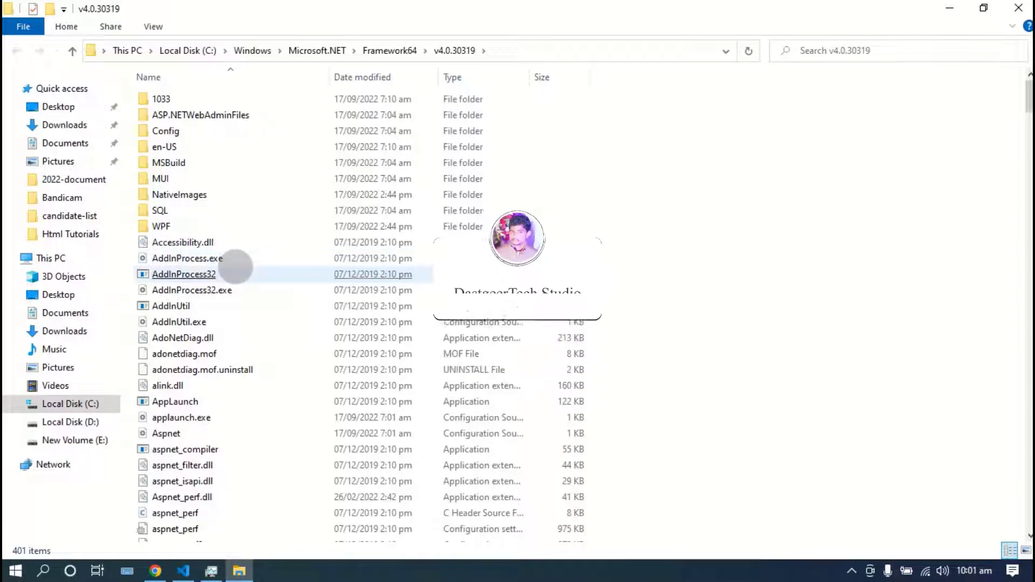
{"action": "left_click", "coordinate": [218, 270]}
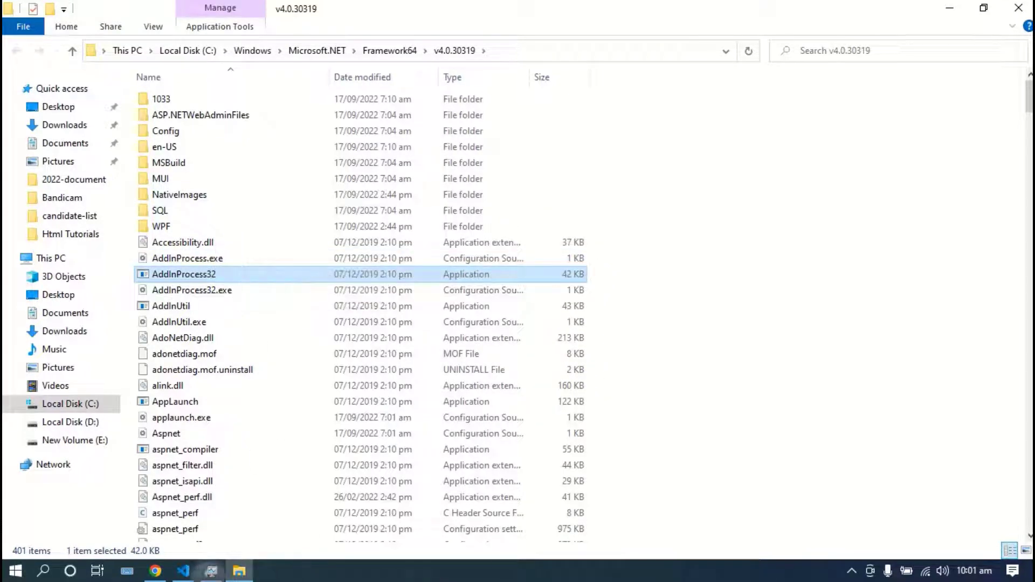
Bring Task Manager back to the front and check its background processes for AddInProcess entries
{"action": "left_click", "coordinate": [211, 572]}
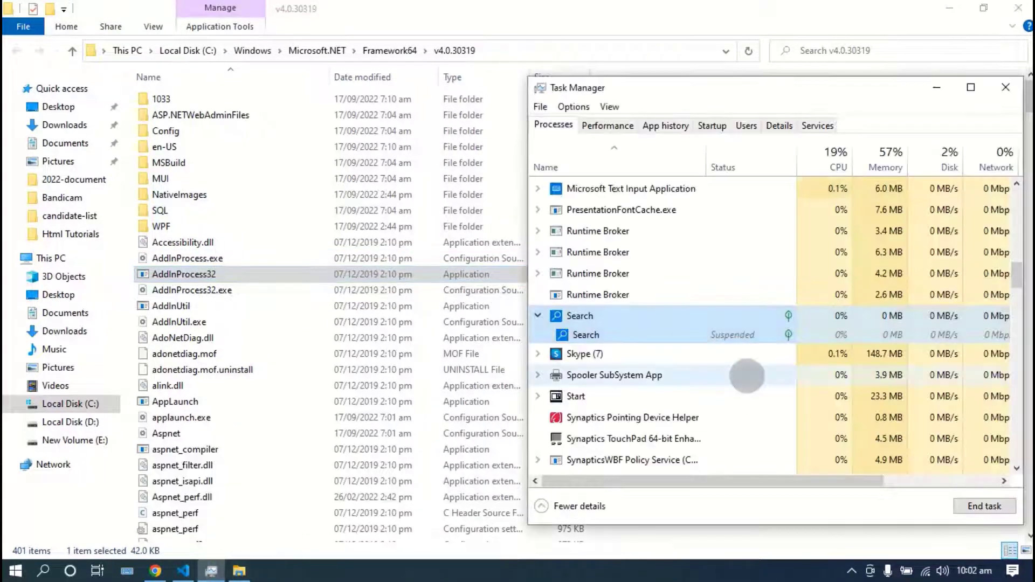
{"action": "scroll", "coordinate": [744, 374], "scroll_direction": "up", "scroll_amount": 7}
{"action": "scroll", "coordinate": [746, 375], "scroll_direction": "up", "scroll_amount": 6}
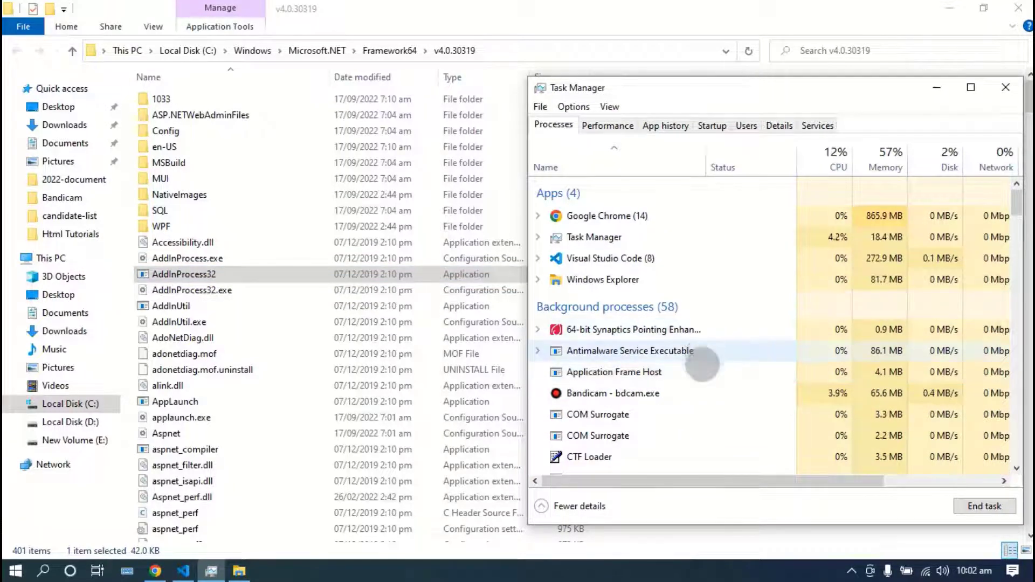
{"action": "scroll", "coordinate": [701, 364], "scroll_direction": "down", "scroll_amount": 2}
{"action": "scroll", "coordinate": [702, 365], "scroll_direction": "down", "scroll_amount": 1}
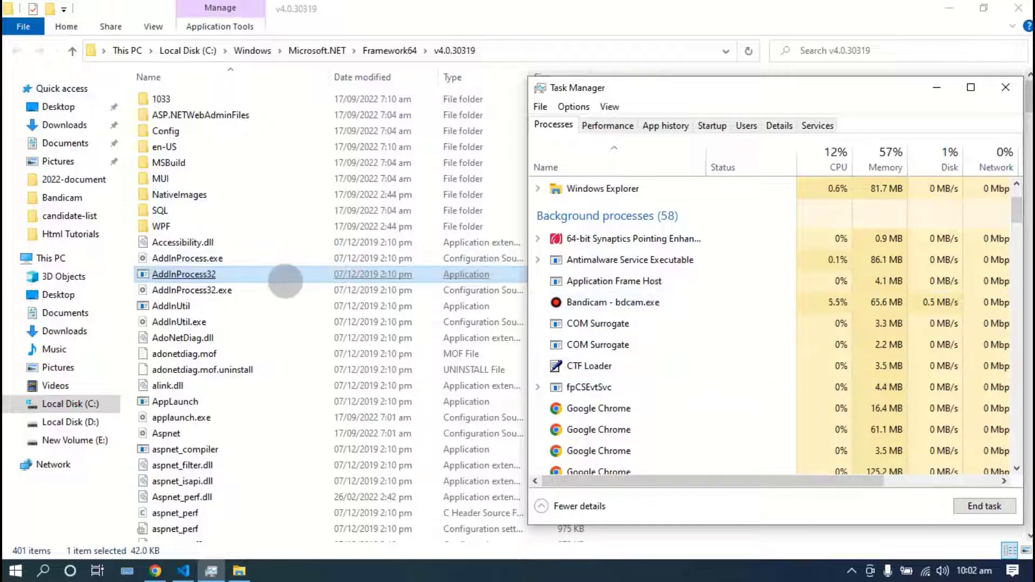
Return to the v4.0.30319 folder, view the properties of the AddInProcess.exe configuration file and close them
{"action": "left_click", "coordinate": [576, 9]}
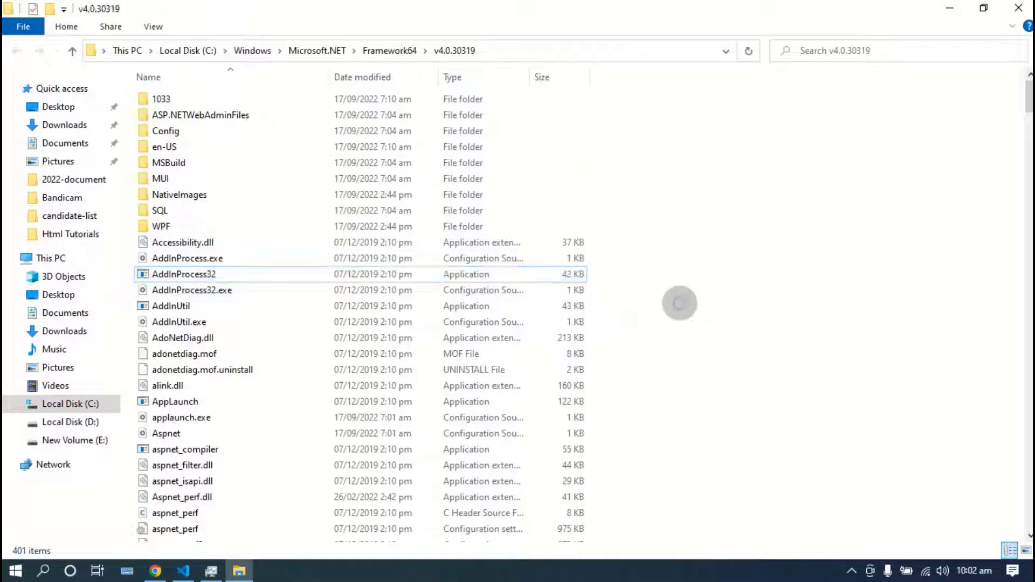
{"action": "right_click", "coordinate": [686, 264]}
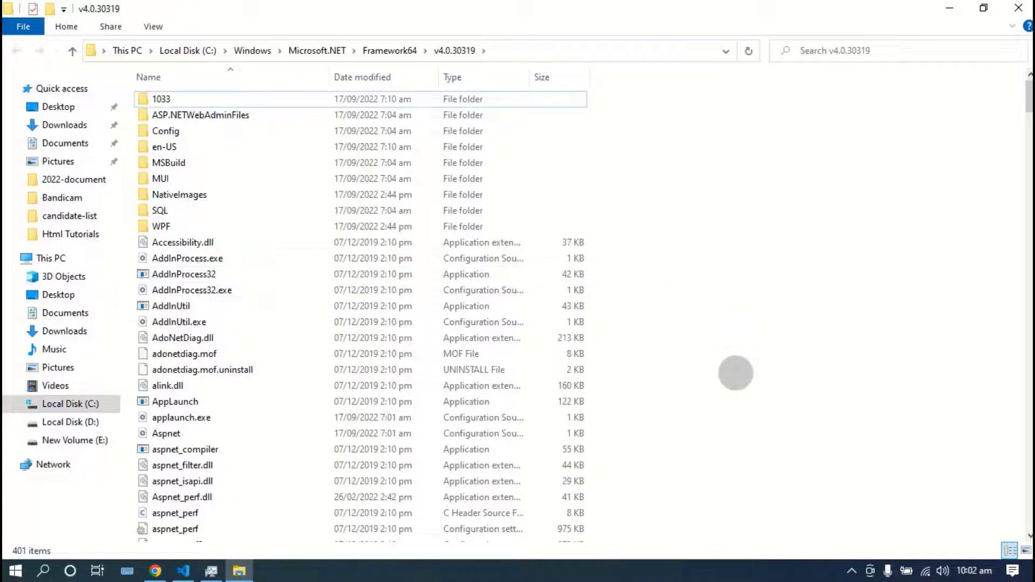
{"action": "right_click", "coordinate": [199, 258]}
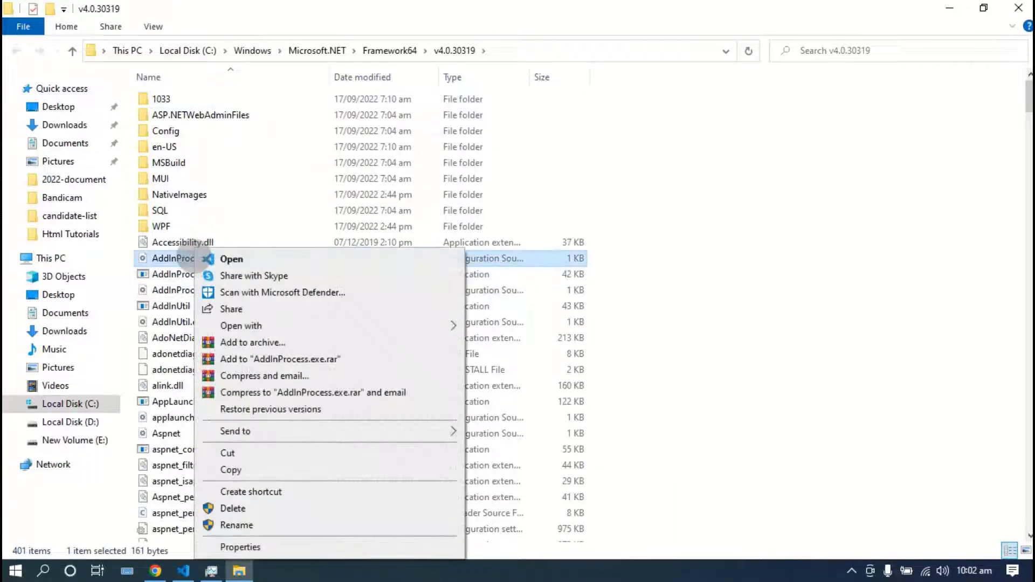
{"action": "left_click", "coordinate": [241, 546]}
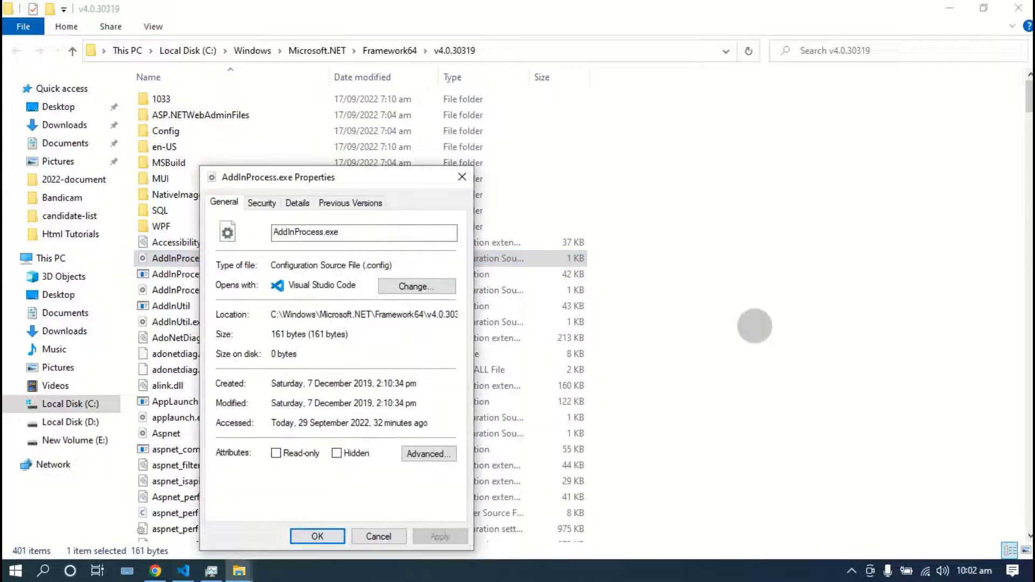
{"action": "left_click_drag", "start_coordinate": [323, 184], "coordinate": [533, 156]}
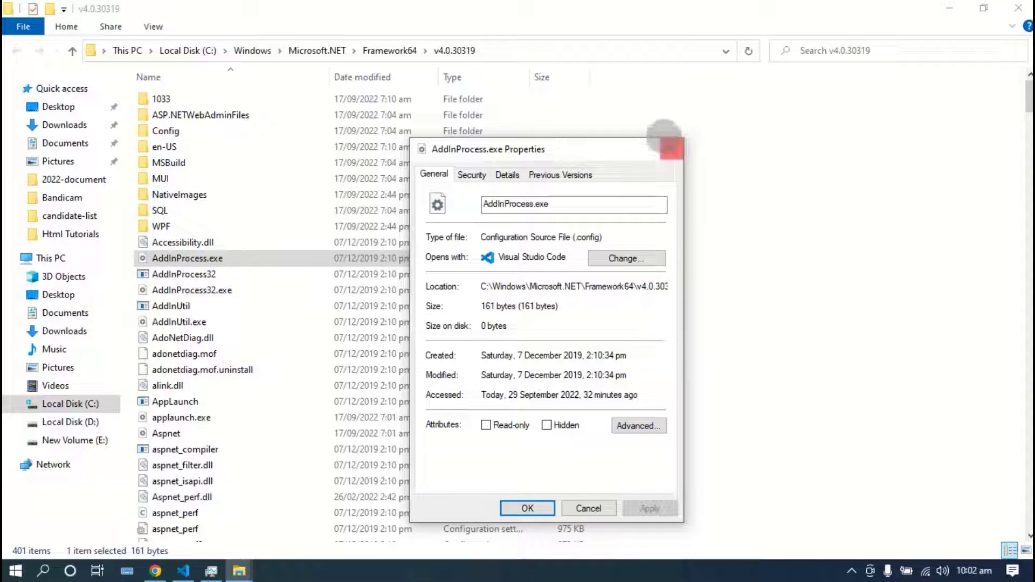
{"action": "left_click", "coordinate": [671, 148]}
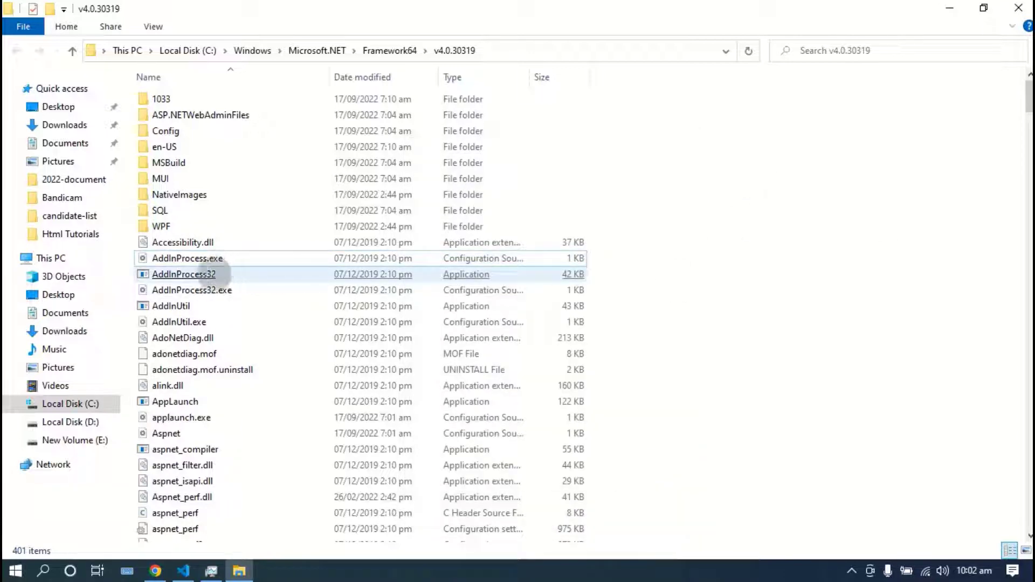
Open the advanced security settings of the AddInProcess32 application and start changing its owner
{"action": "right_click", "coordinate": [215, 274]}
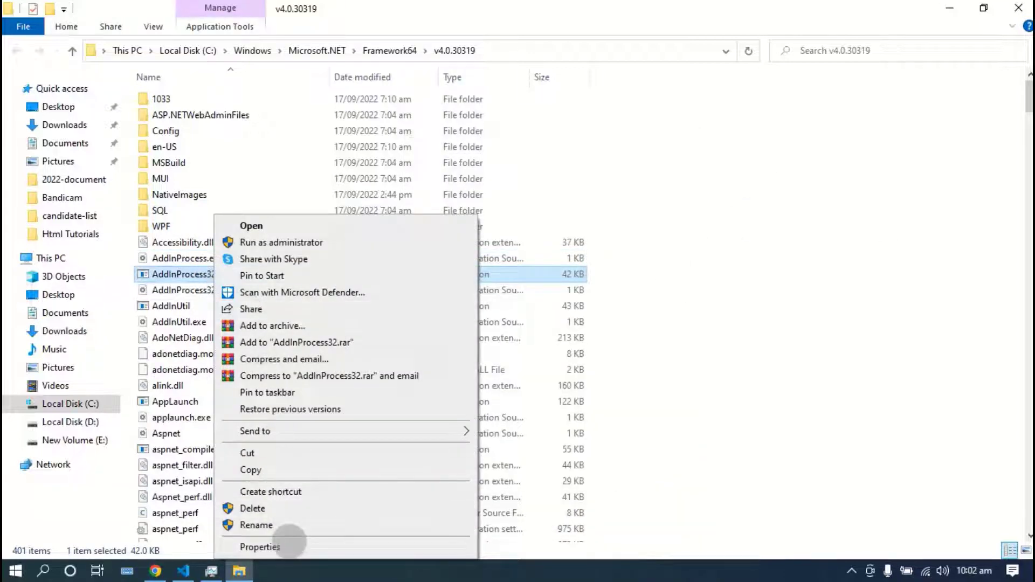
{"action": "left_click", "coordinate": [289, 544]}
{"action": "left_click_drag", "start_coordinate": [318, 173], "coordinate": [483, 136]}
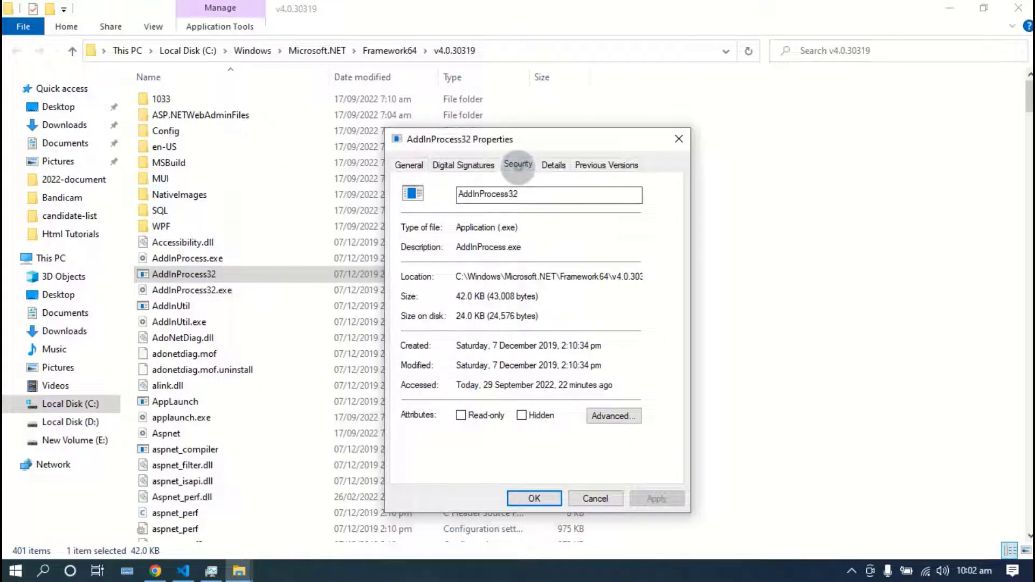
{"action": "left_click", "coordinate": [517, 164]}
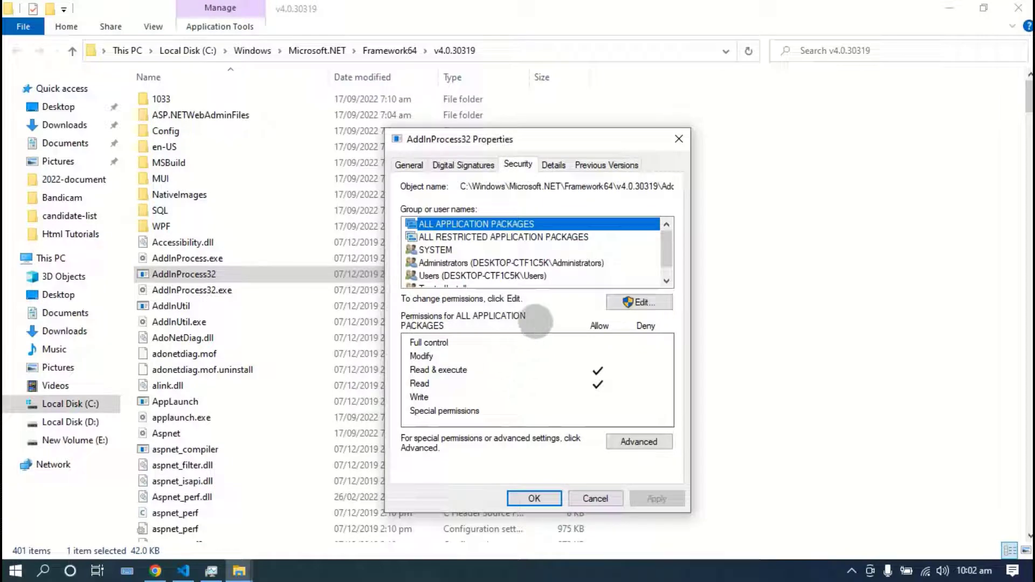
{"action": "left_click", "coordinate": [637, 443]}
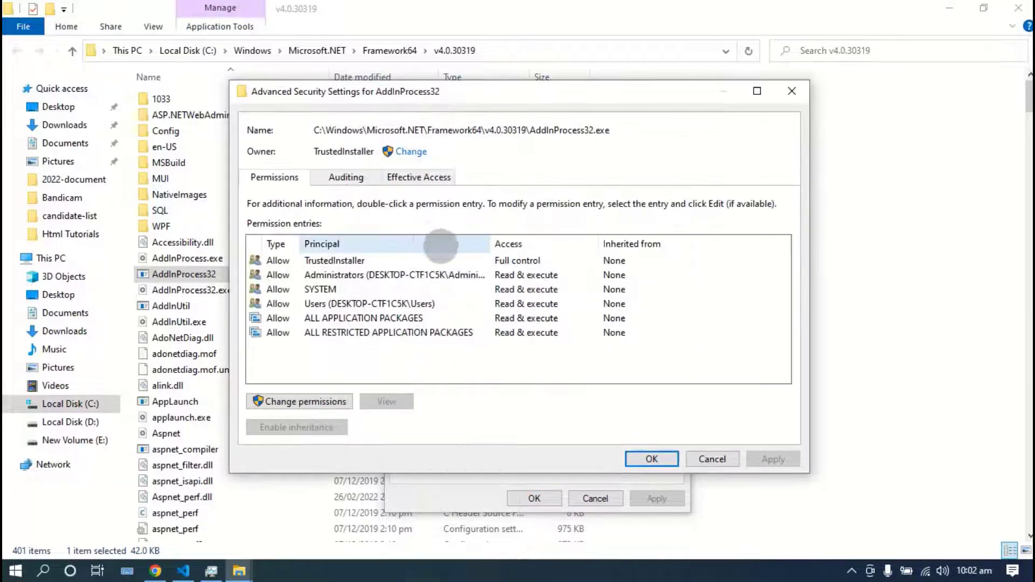
{"action": "left_click", "coordinate": [411, 151]}
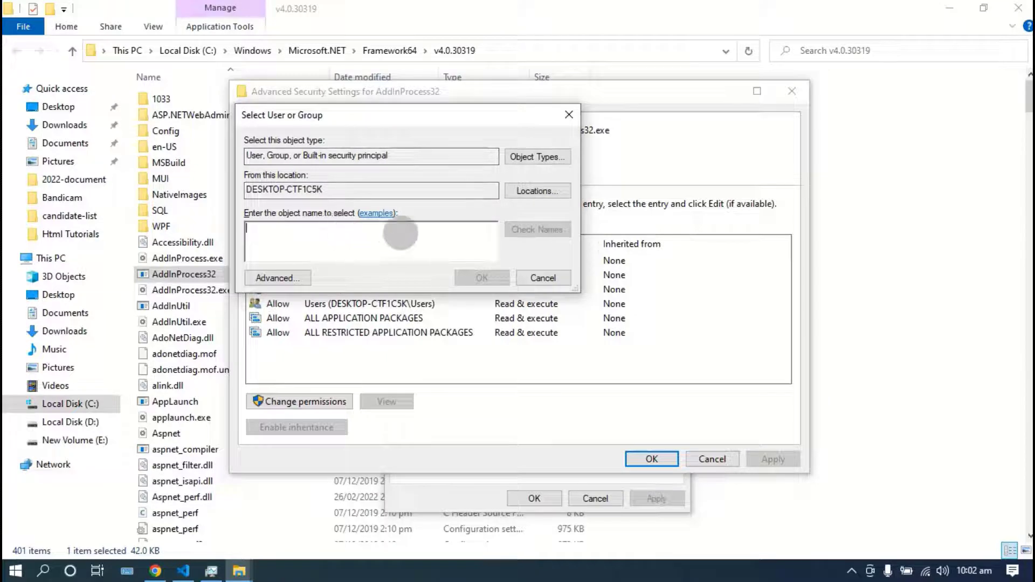
Check the signed-in Windows account's name in the Start menu, then return to the owner selection dialog
{"action": "left_click", "coordinate": [15, 571]}
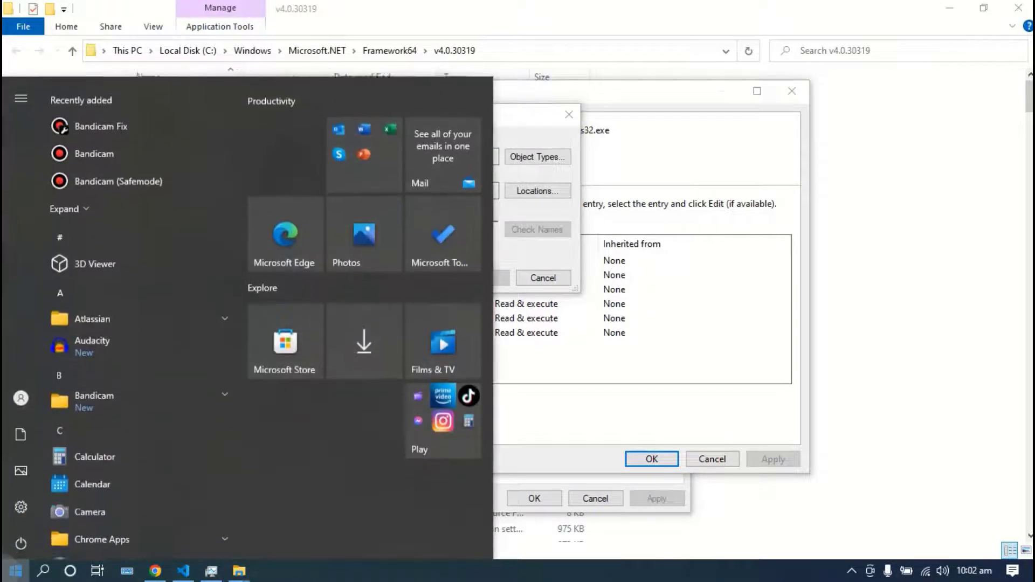
{"action": "left_click", "coordinate": [21, 395]}
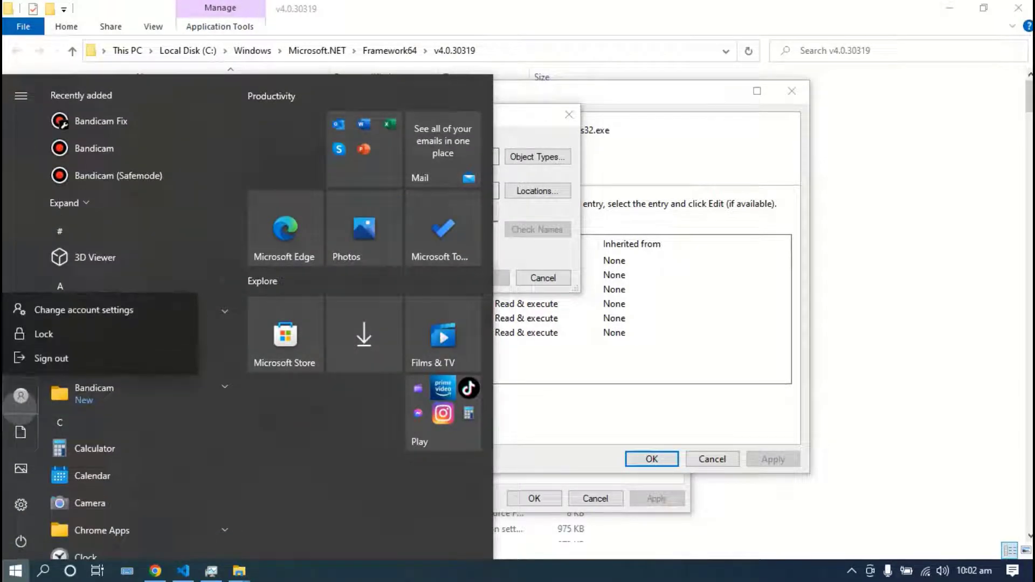
{"action": "left_click", "coordinate": [21, 395]}
{"action": "mouse_move", "coordinate": [20, 395]}
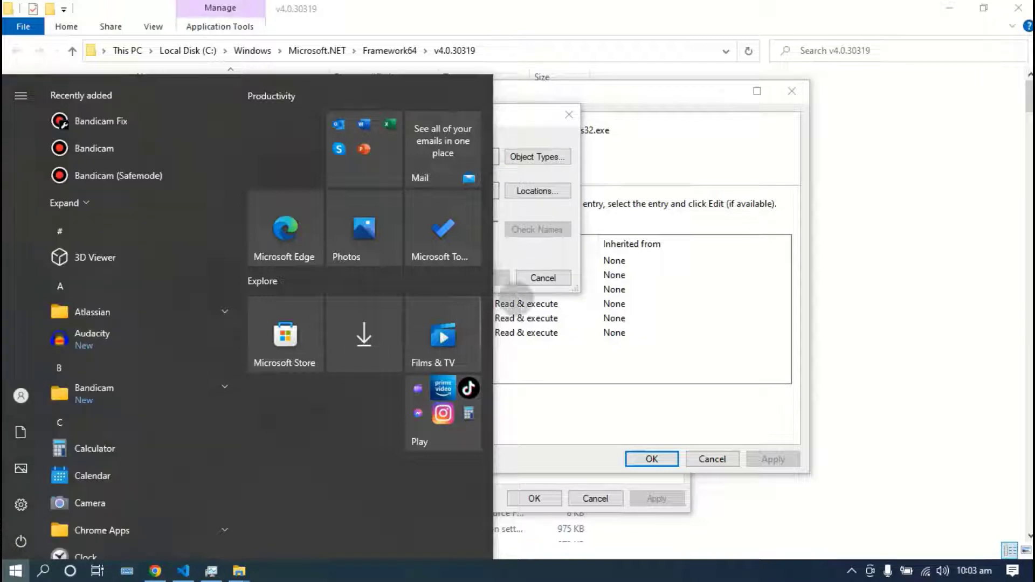
{"action": "left_click", "coordinate": [532, 251]}
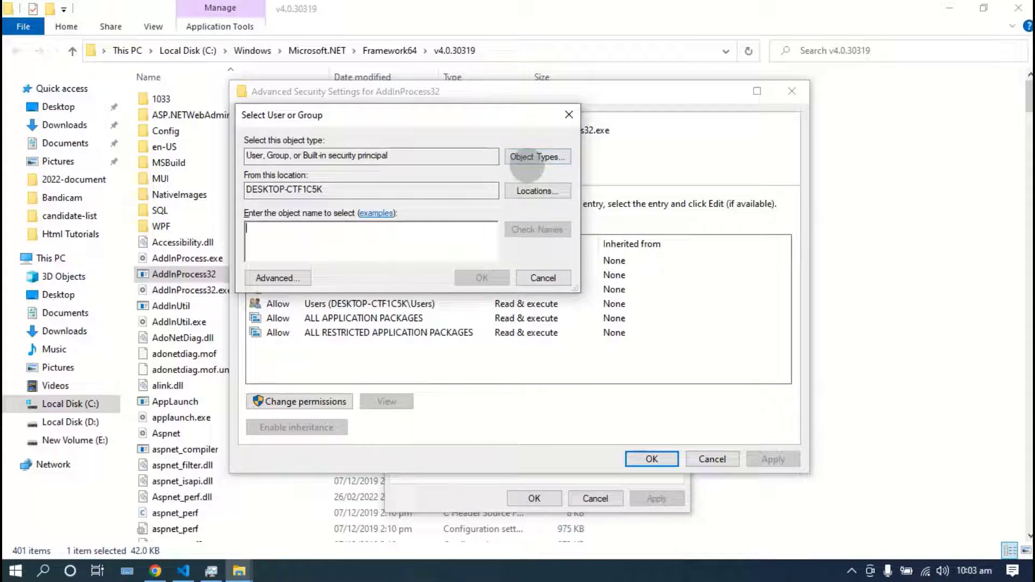
Keep all object types, search the computer's users and groups, and choose the signed-in user's account as the owner of AddInProcess32
{"action": "left_click", "coordinate": [534, 158]}
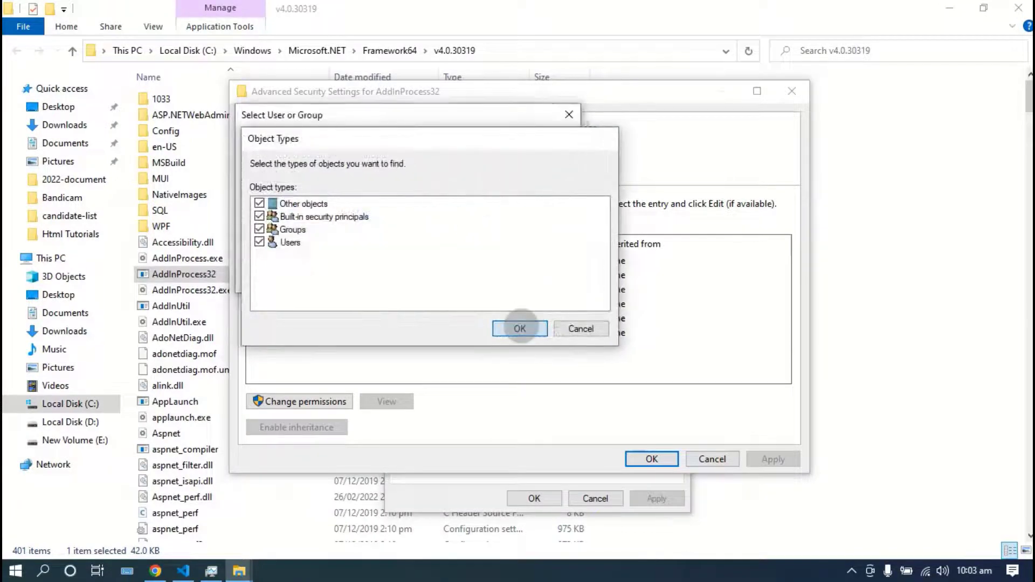
{"action": "left_click", "coordinate": [522, 327]}
{"action": "left_click", "coordinate": [276, 278]}
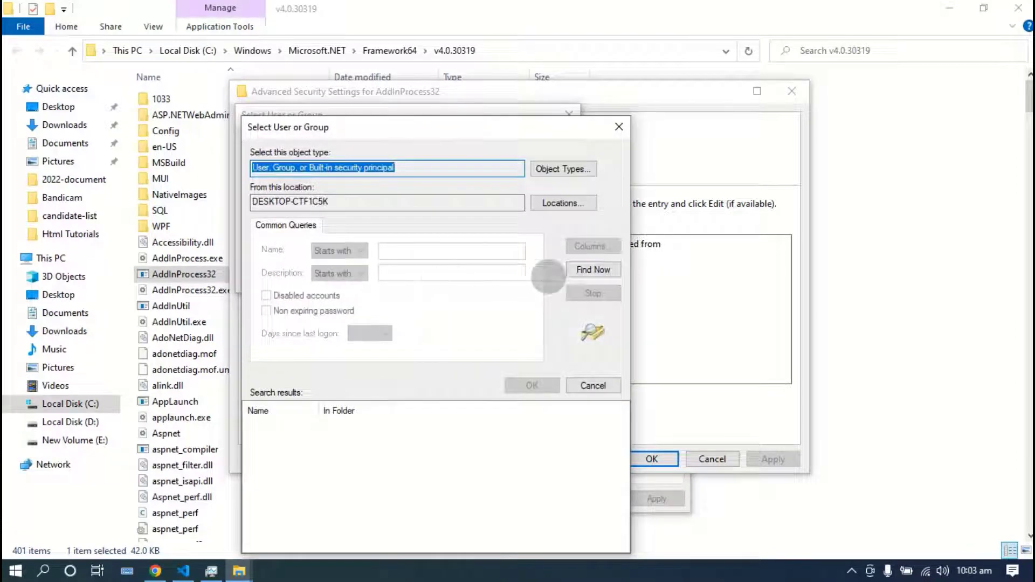
{"action": "left_click", "coordinate": [575, 270]}
{"action": "scroll", "coordinate": [393, 446], "scroll_direction": "down", "scroll_amount": 4}
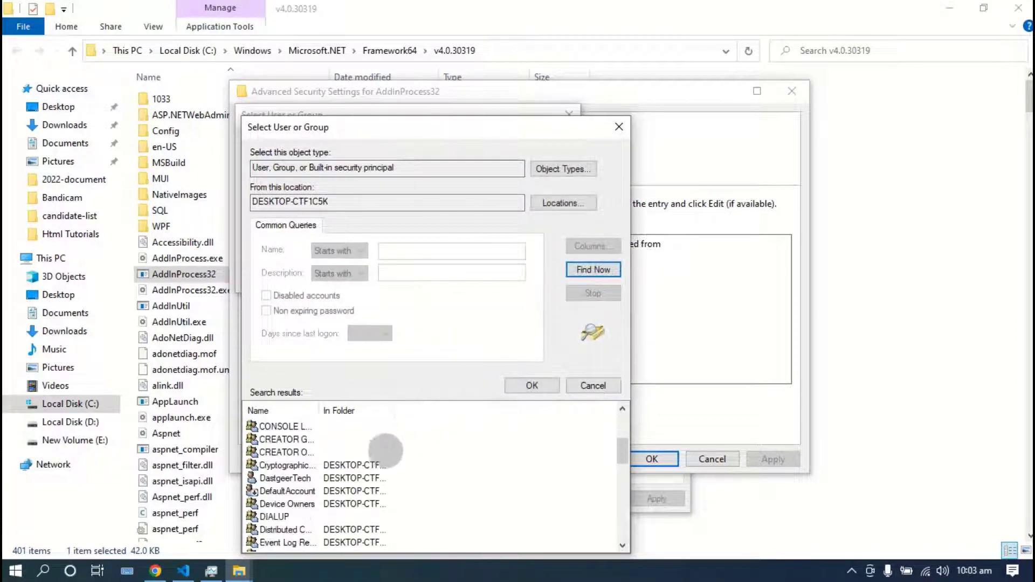
{"action": "left_click", "coordinate": [269, 479]}
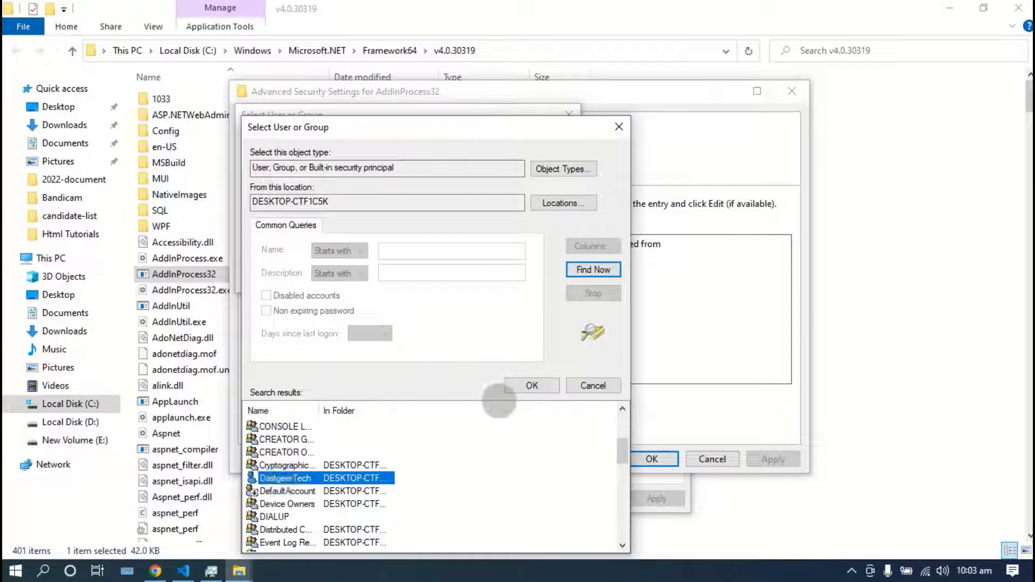
{"action": "left_click", "coordinate": [531, 386]}
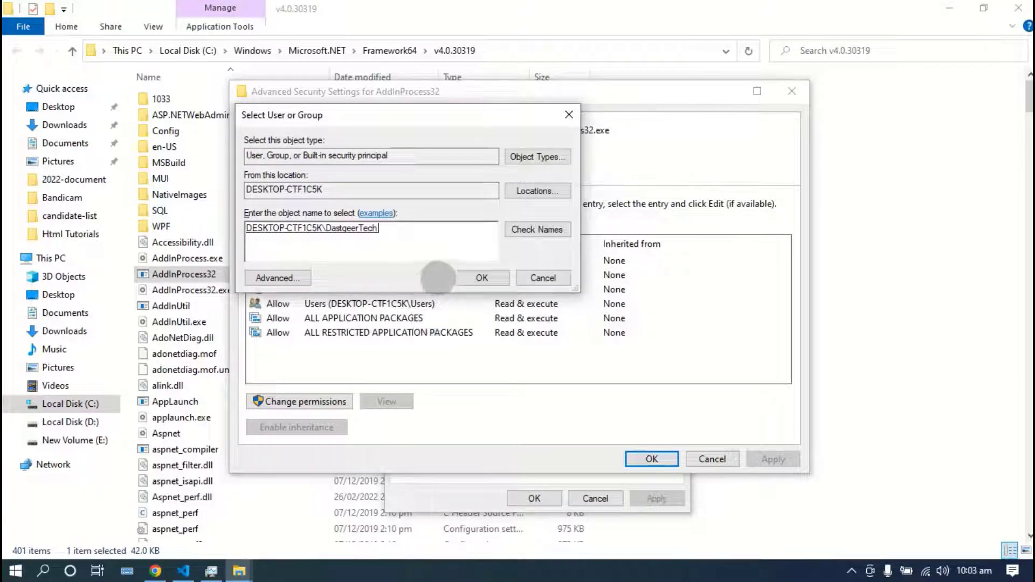
{"action": "left_click", "coordinate": [481, 278]}
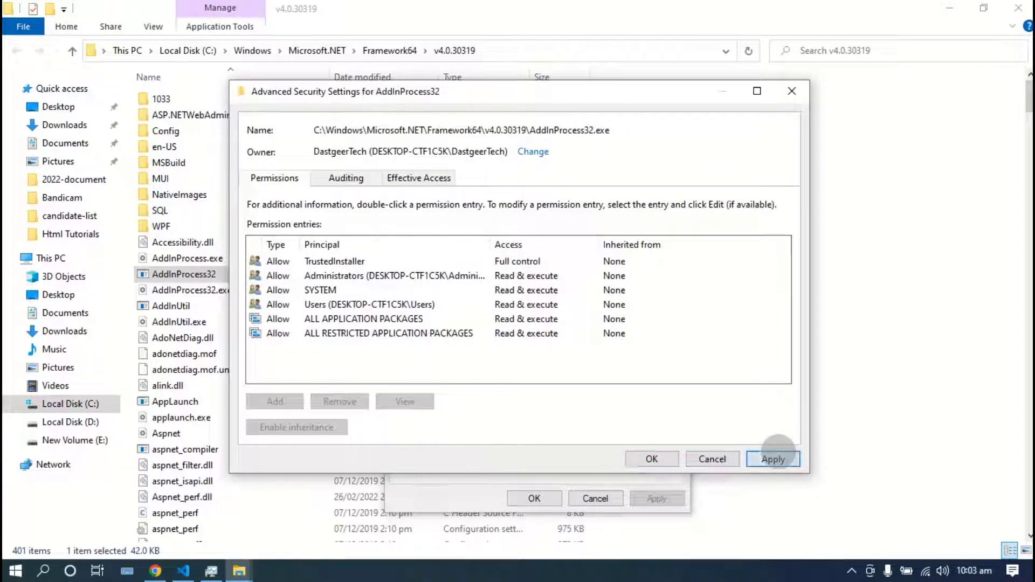
Apply the ownership change, accept the Windows Security notice and close the advanced security settings
{"action": "left_click", "coordinate": [773, 459]}
{"action": "left_click", "coordinate": [642, 343]}
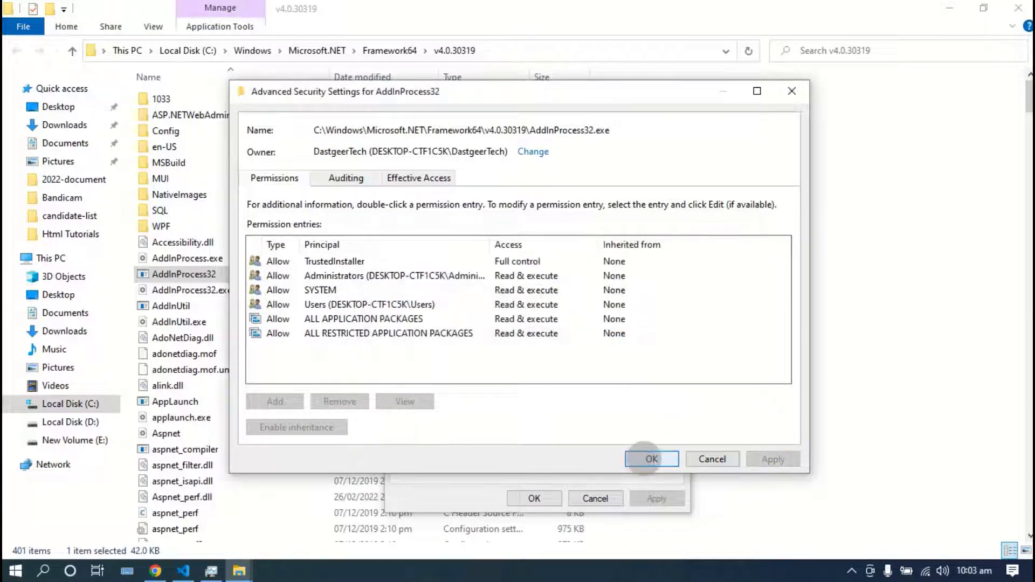
{"action": "left_click", "coordinate": [650, 459]}
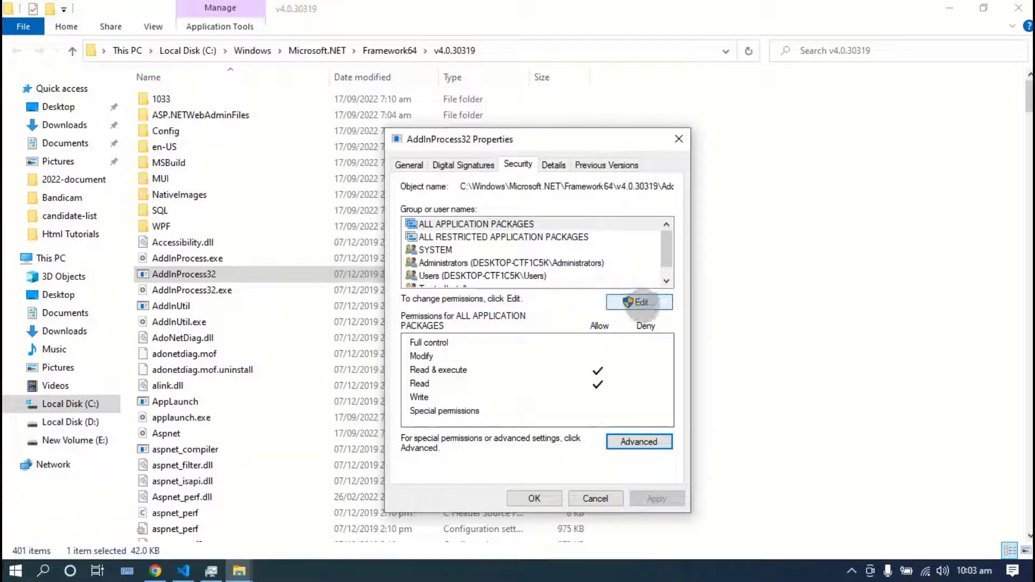
Open the permissions of AddInProcess32 for editing, review TrustedInstaller's entry and start adding another user or group
{"action": "scroll", "coordinate": [529, 255], "scroll_direction": "down", "scroll_amount": 1}
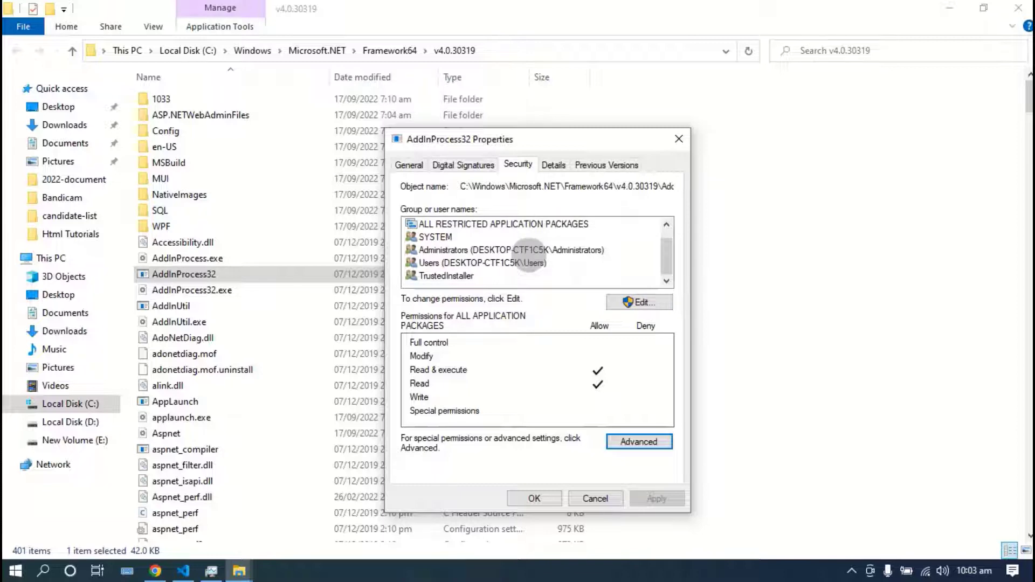
{"action": "left_click", "coordinate": [639, 302]}
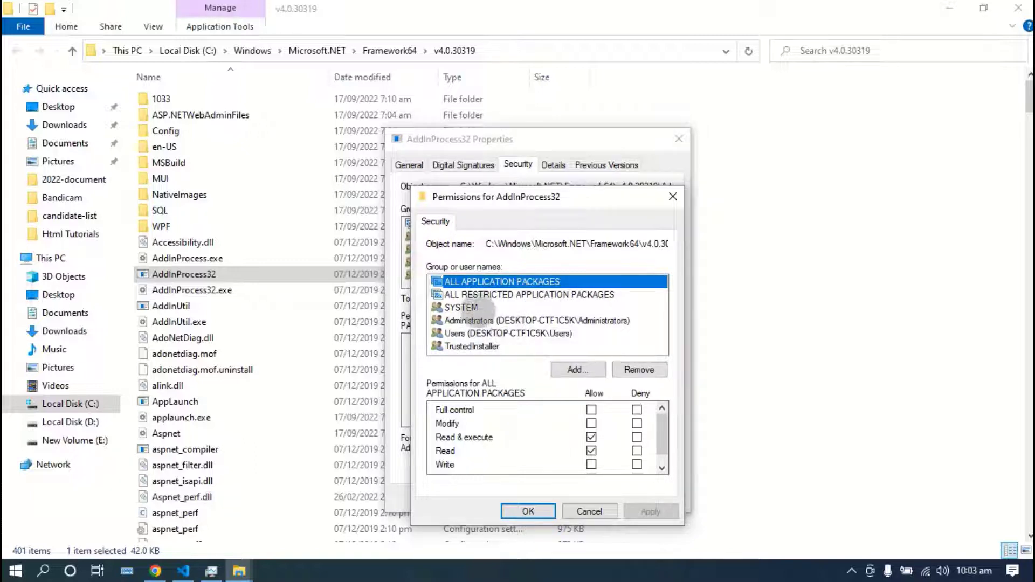
{"action": "left_click", "coordinate": [472, 346]}
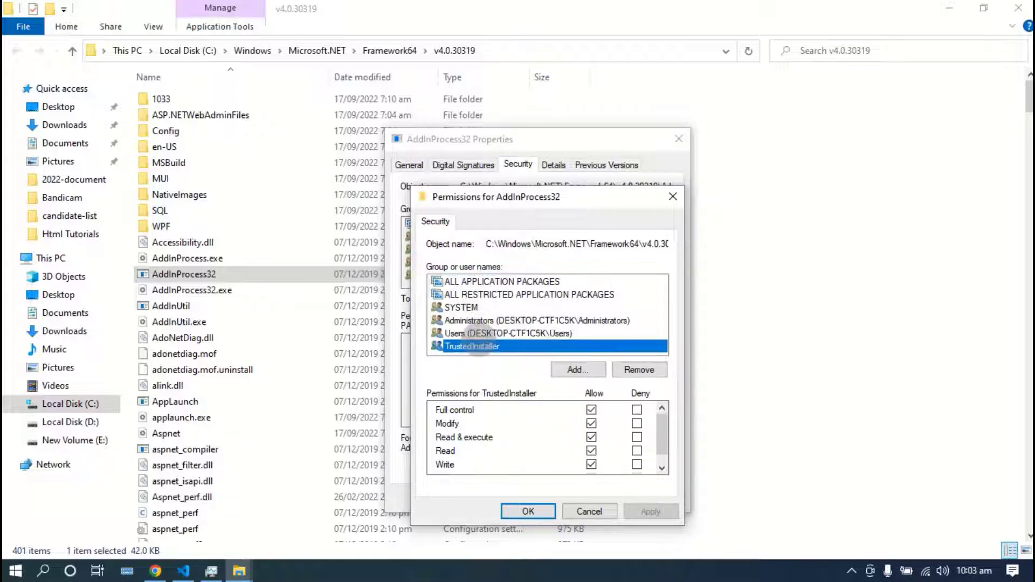
{"action": "left_click", "coordinate": [576, 370]}
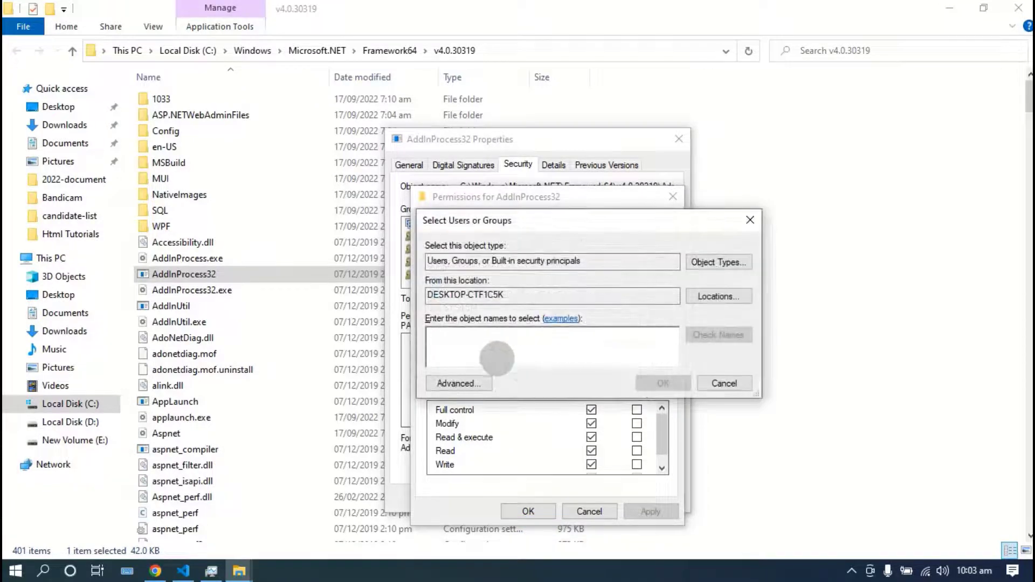
Search the computer's users and groups and add the signed-in user's account to the AddInProcess32 permission list
{"action": "left_click", "coordinate": [459, 384]}
{"action": "left_click", "coordinate": [774, 270]}
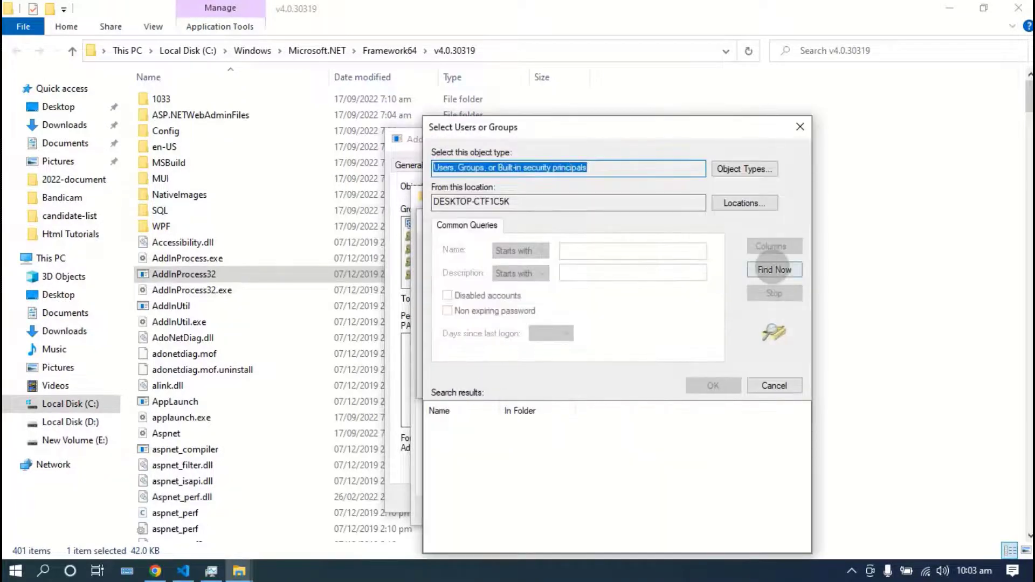
{"action": "scroll", "coordinate": [504, 456], "scroll_direction": "down", "scroll_amount": 4}
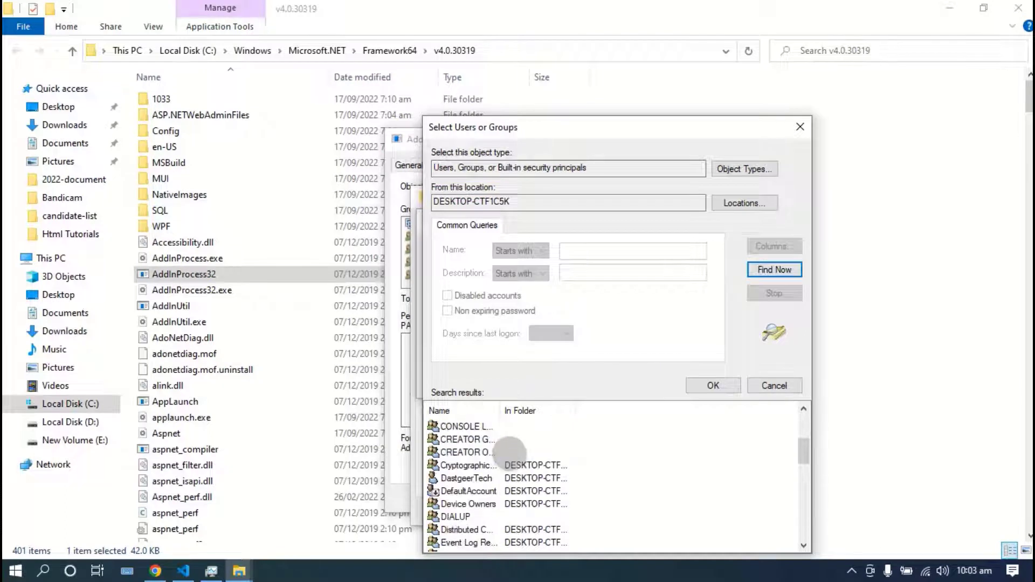
{"action": "left_click", "coordinate": [466, 441]}
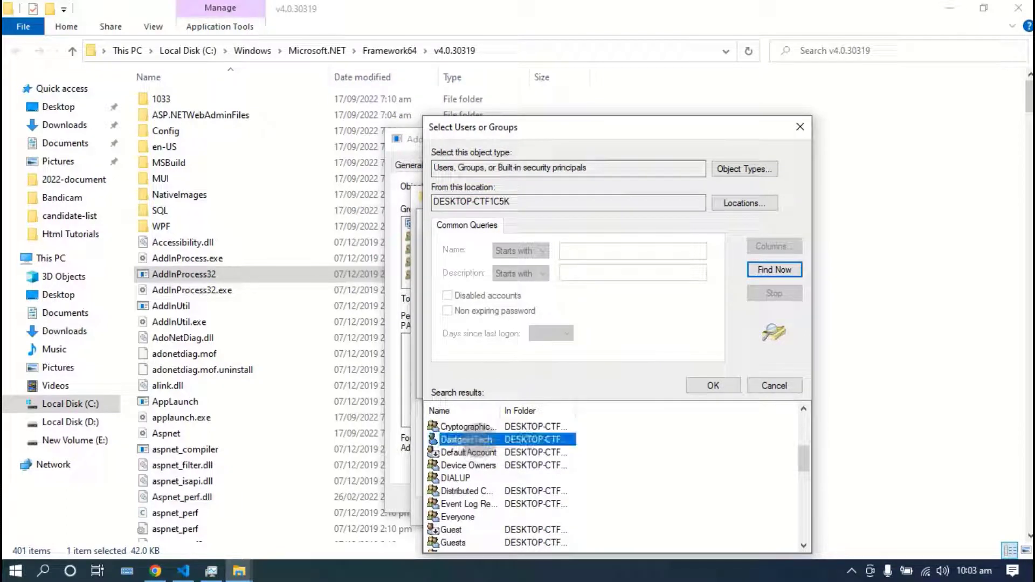
{"action": "scroll", "coordinate": [531, 470], "scroll_direction": "up", "scroll_amount": 1}
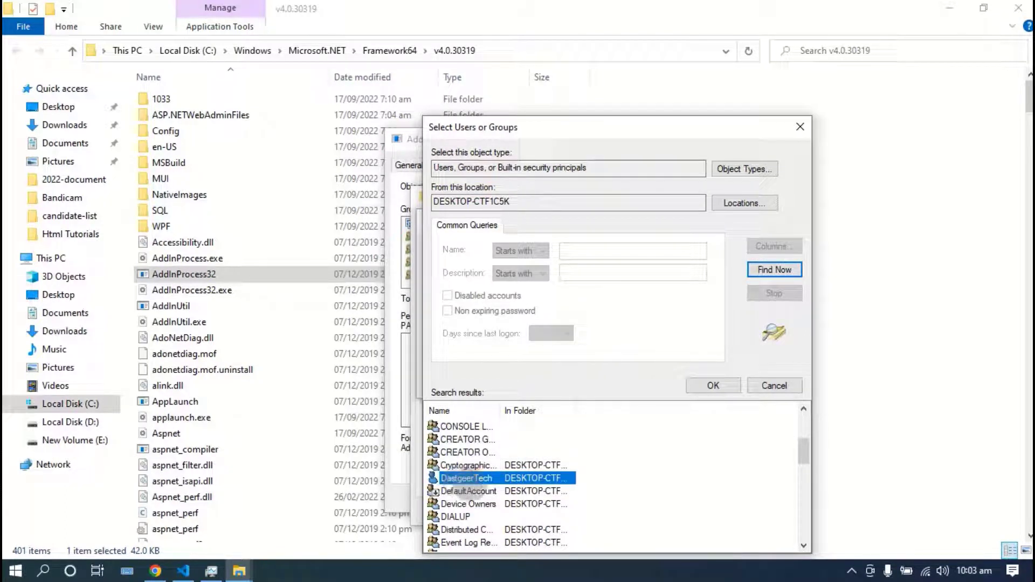
{"action": "left_click", "coordinate": [713, 385]}
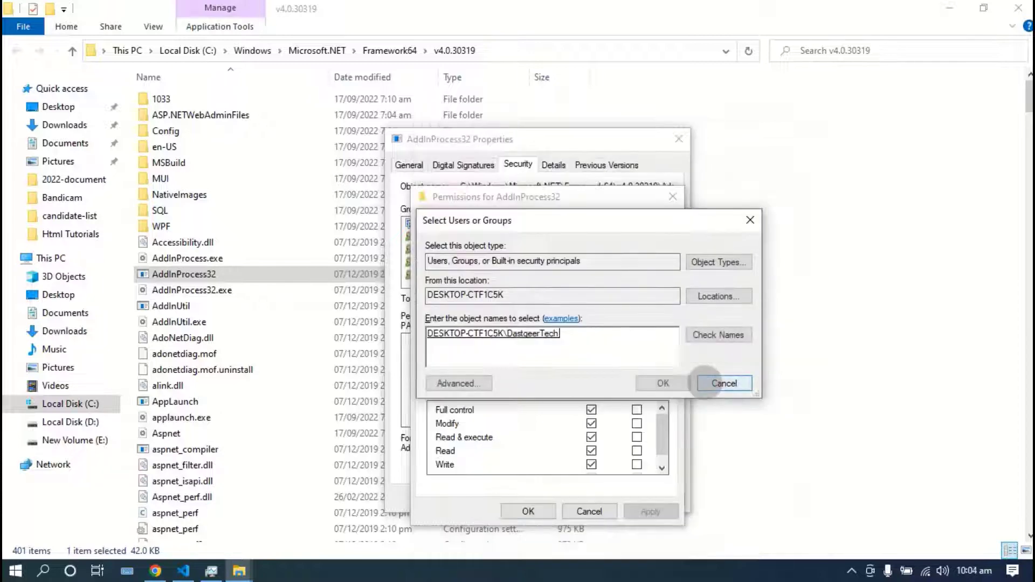
{"action": "left_click", "coordinate": [663, 384]}
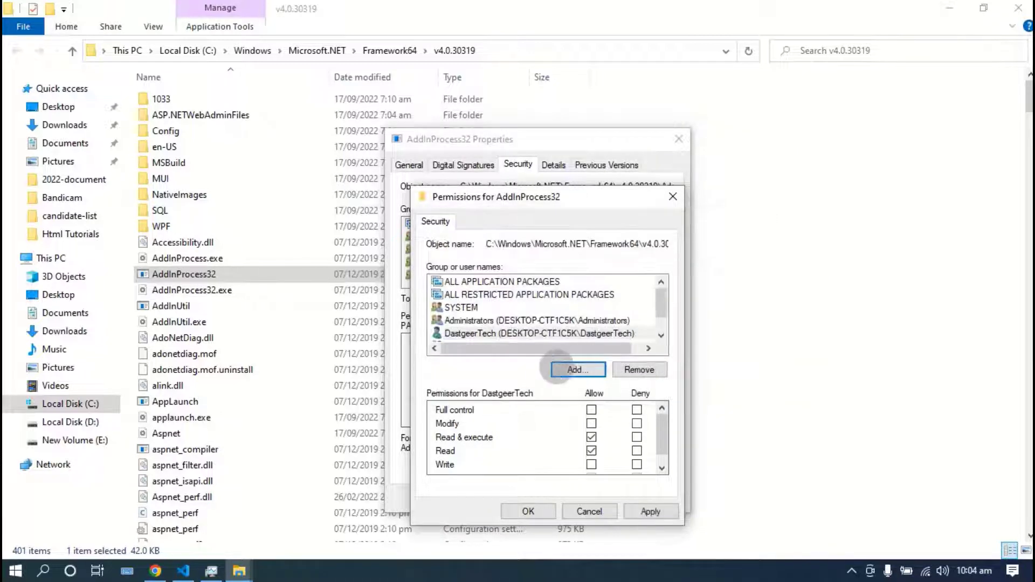
Allow the signed-in user's account Full control of AddInProcess32, accept the Windows Security warning and close the permissions dialog
{"action": "scroll", "coordinate": [523, 314], "scroll_direction": "down", "scroll_amount": 1}
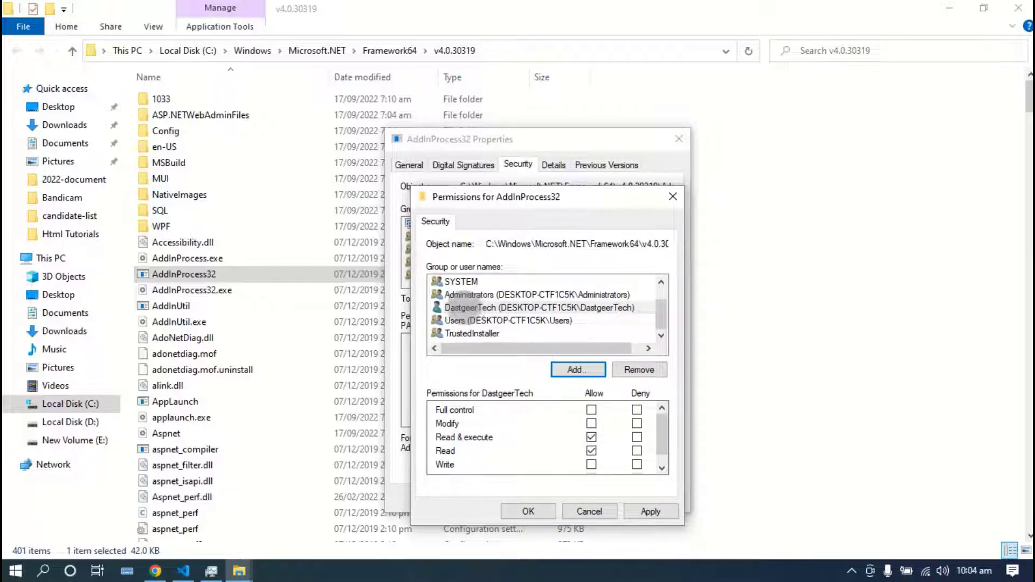
{"action": "left_click", "coordinate": [464, 308]}
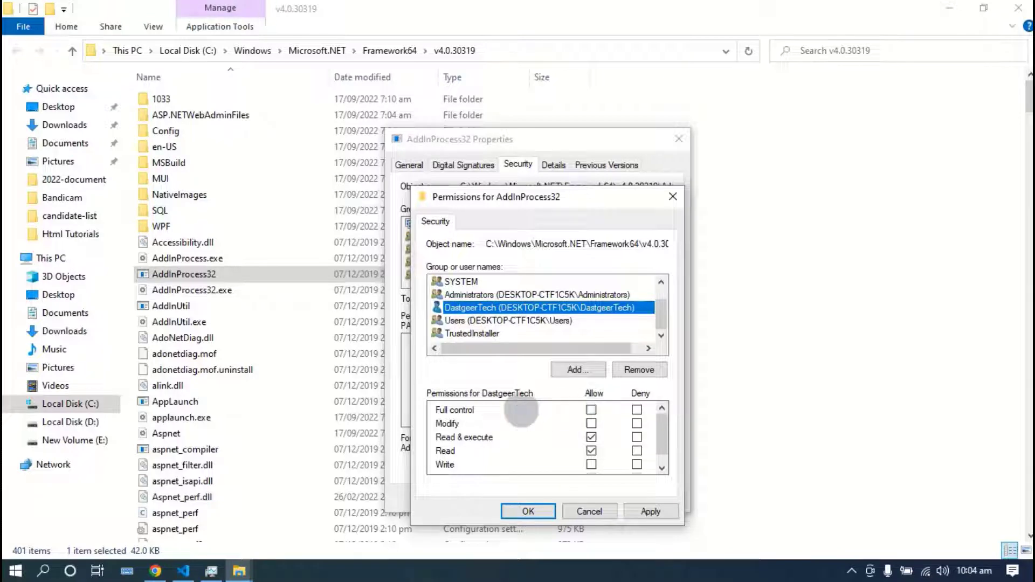
{"action": "left_click", "coordinate": [592, 410]}
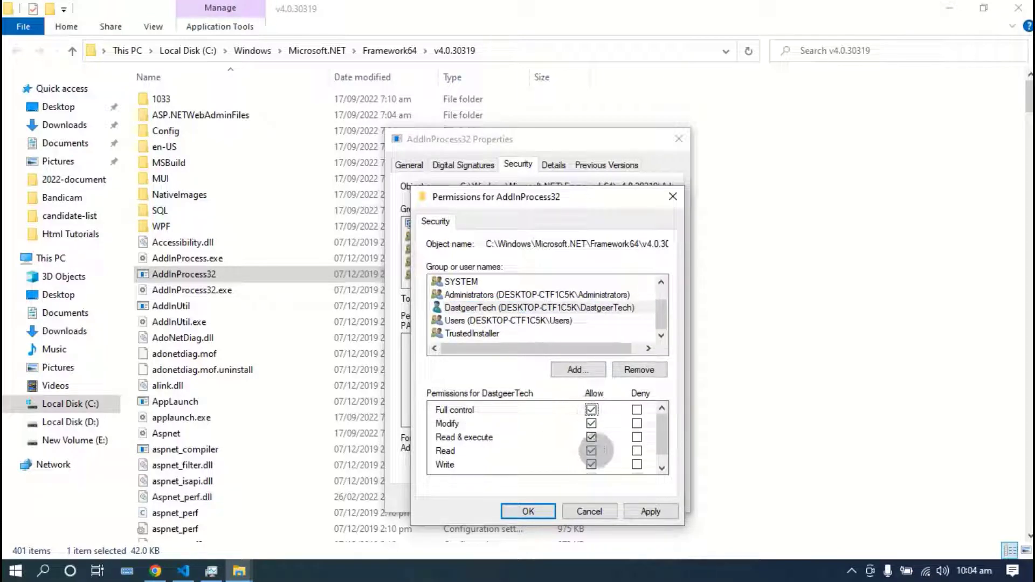
{"action": "left_click", "coordinate": [650, 511]}
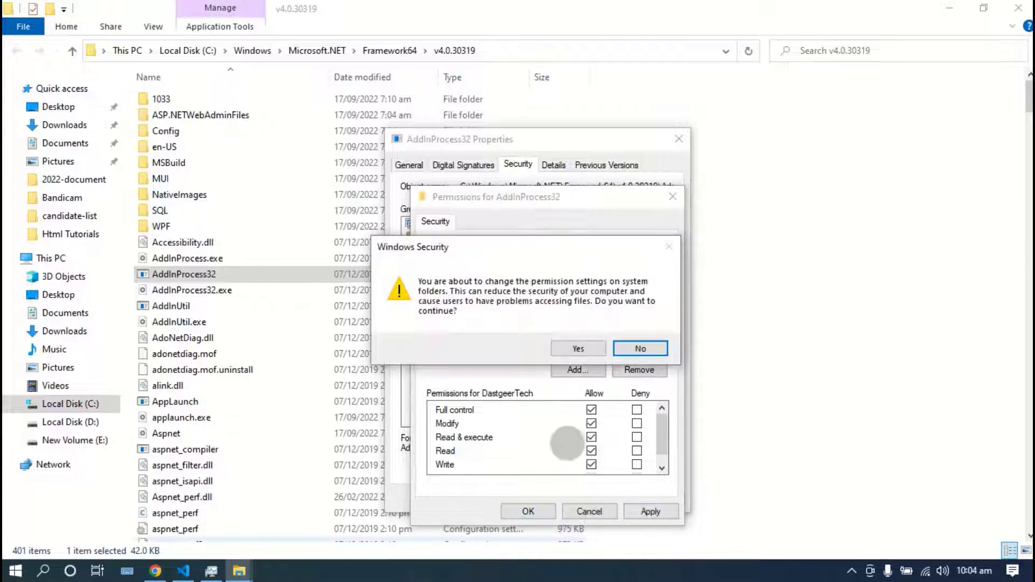
{"action": "left_click", "coordinate": [578, 350]}
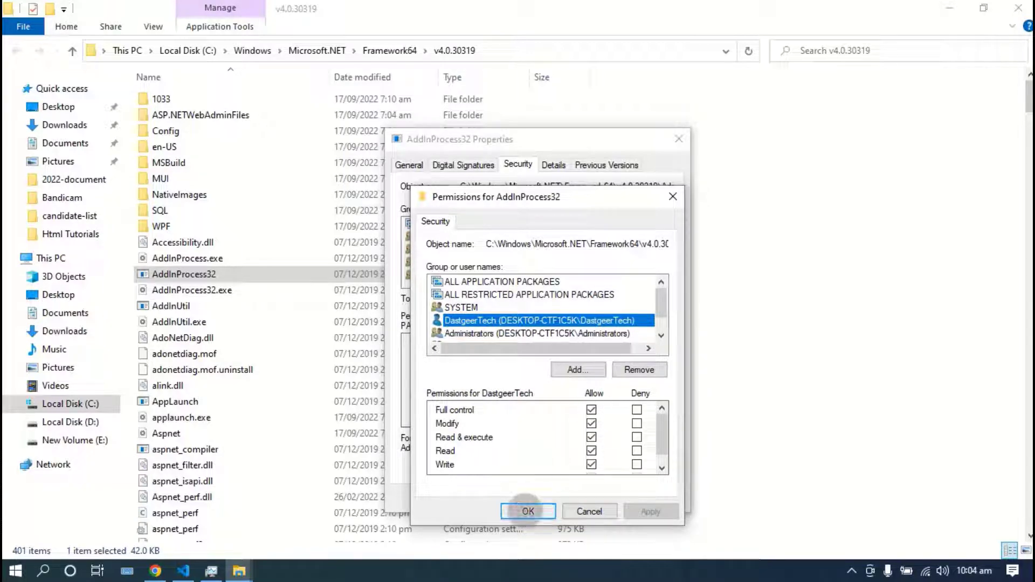
{"action": "left_click", "coordinate": [528, 510]}
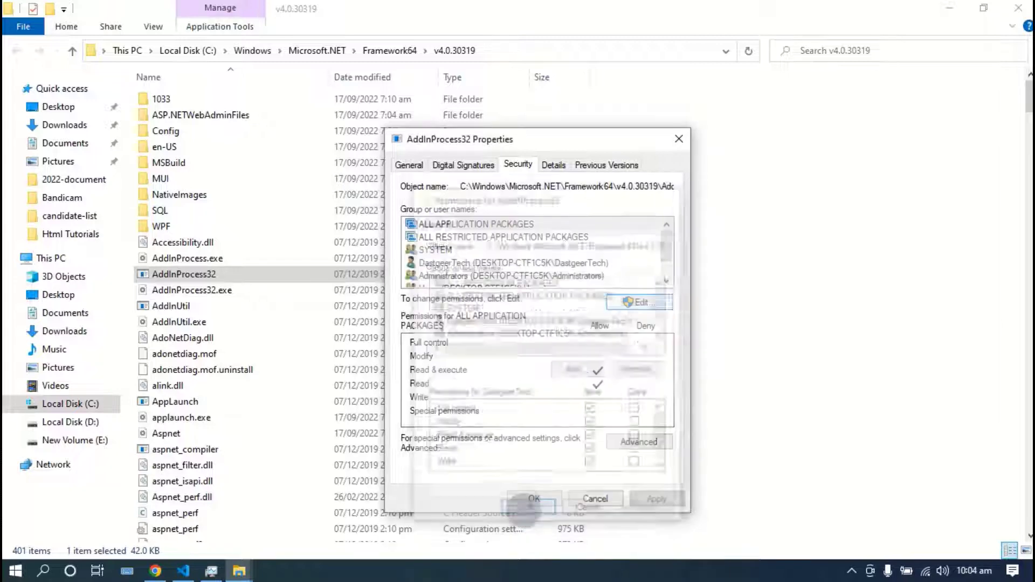
Check the permissions granted to the signed-in user's account on AddInProcess32, and close the file's properties
{"action": "scroll", "coordinate": [507, 264], "scroll_direction": "down", "scroll_amount": 1}
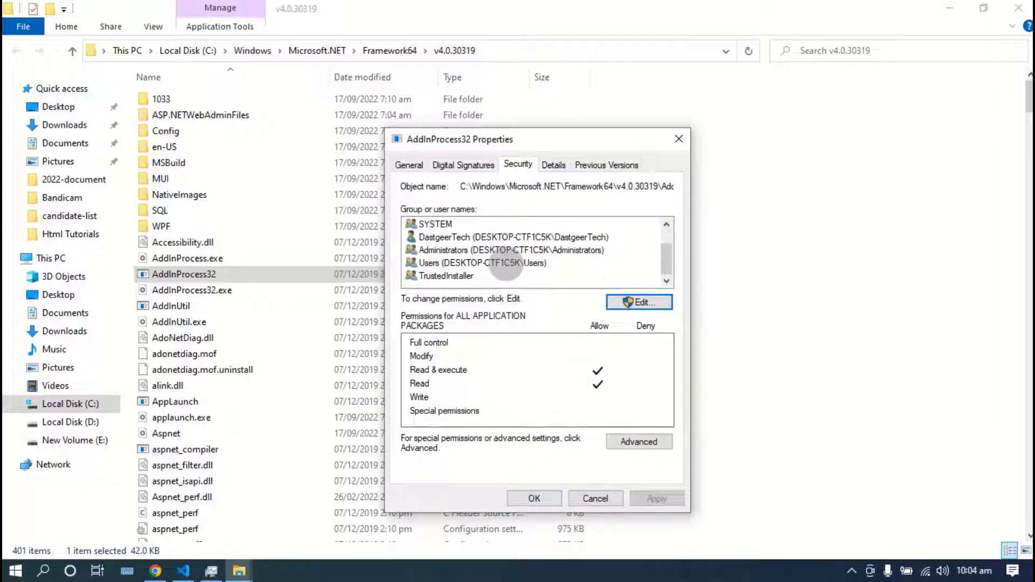
{"action": "left_click", "coordinate": [461, 236]}
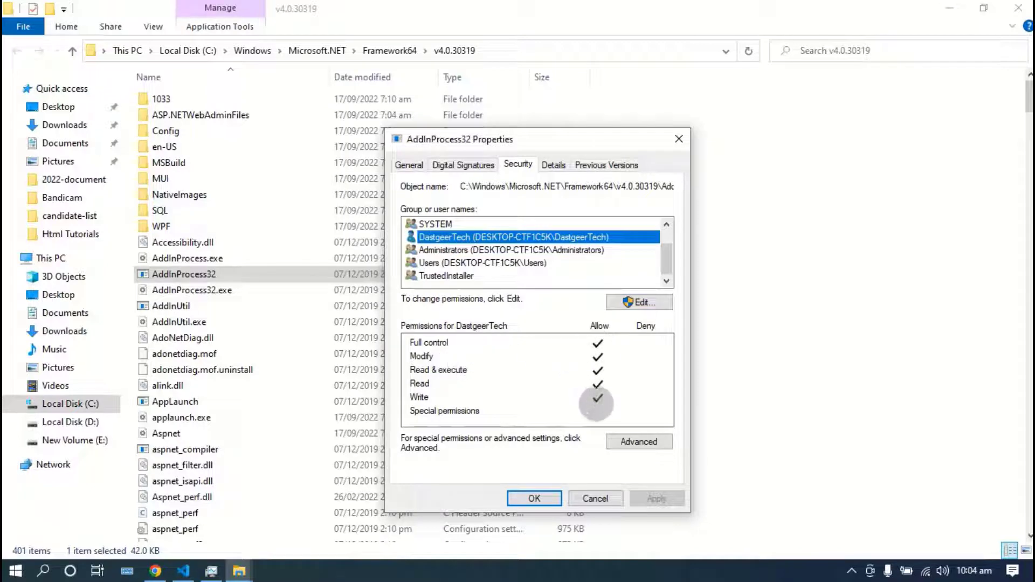
{"action": "left_click", "coordinate": [533, 498]}
Delete the AddInProcess32 application from the v4.0.30319 folder, refreshing the file list before and after
{"action": "right_click", "coordinate": [785, 273]}
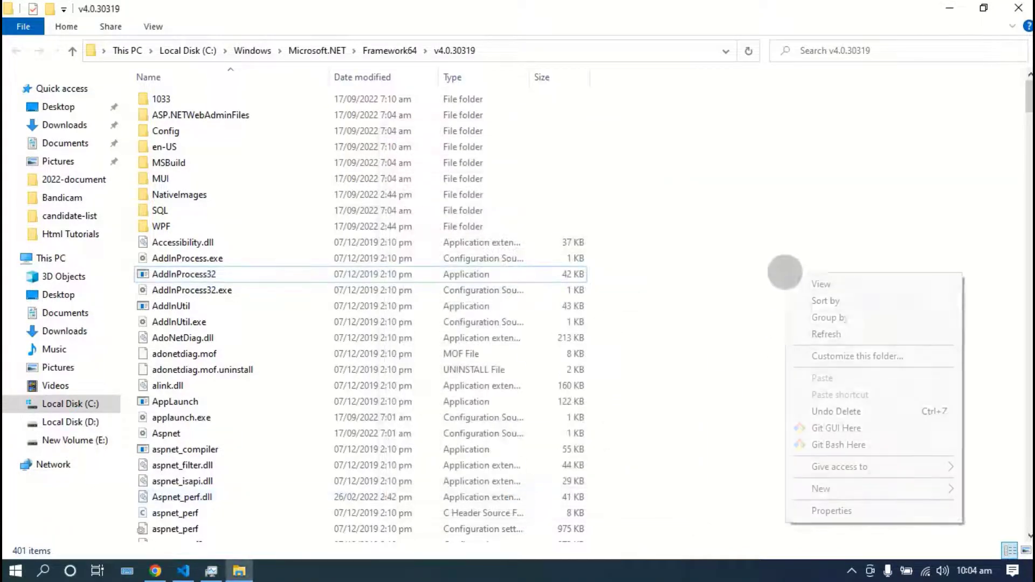
{"action": "left_click", "coordinate": [825, 334]}
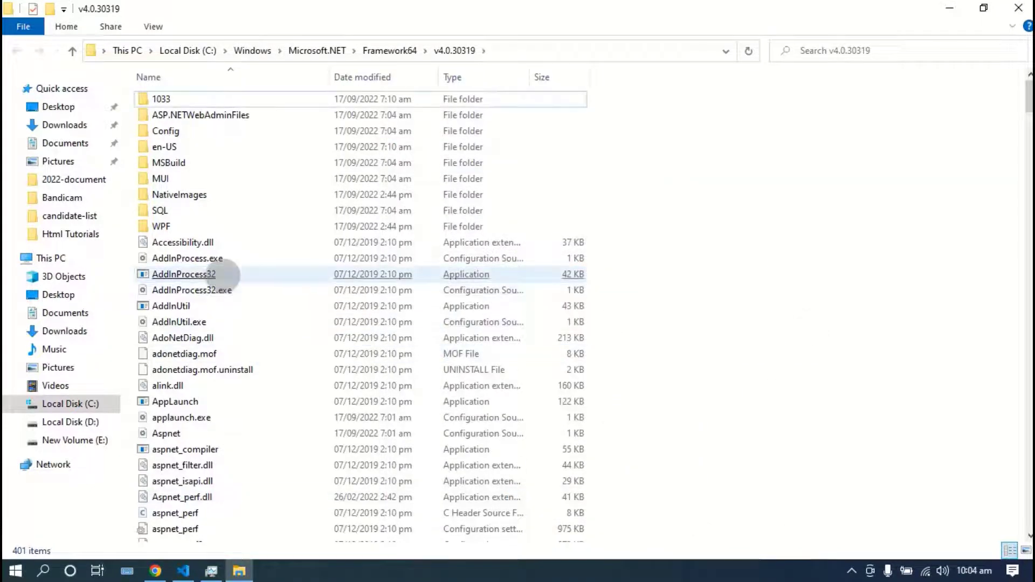
{"action": "left_click", "coordinate": [227, 274]}
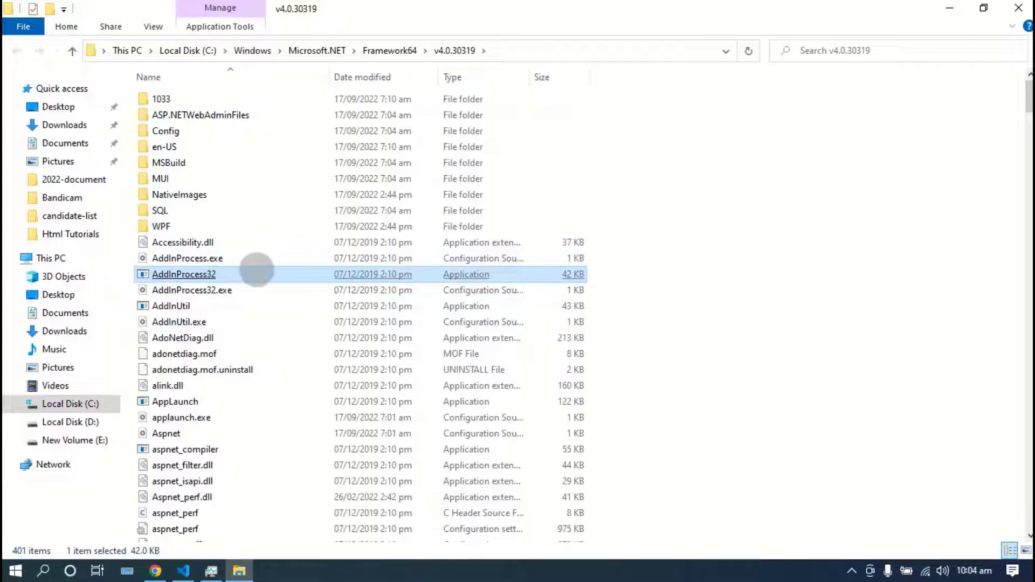
{"action": "right_click", "coordinate": [254, 273]}
{"action": "left_click", "coordinate": [298, 509]}
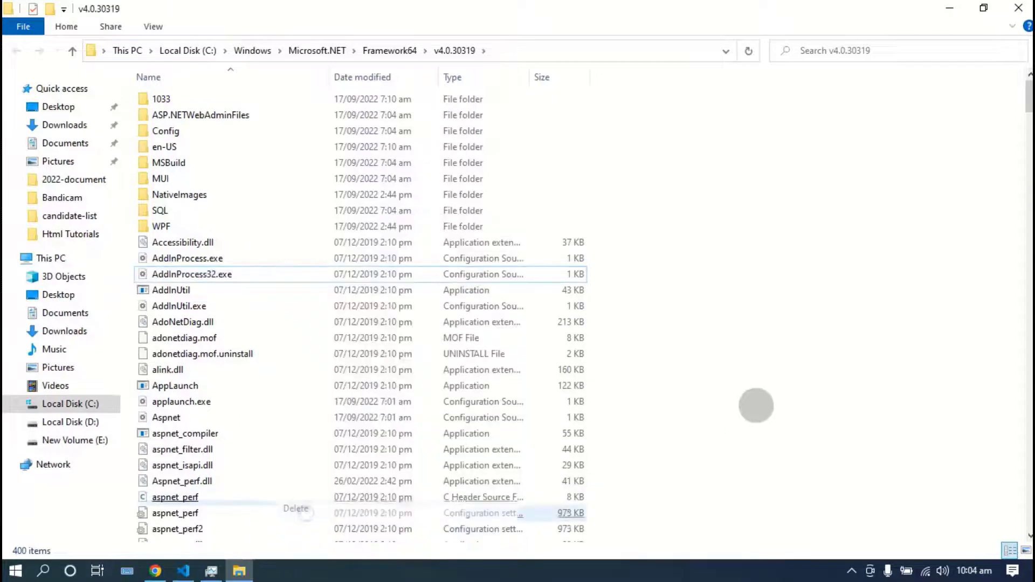
{"action": "right_click", "coordinate": [802, 257]}
{"action": "left_click", "coordinate": [841, 317]}
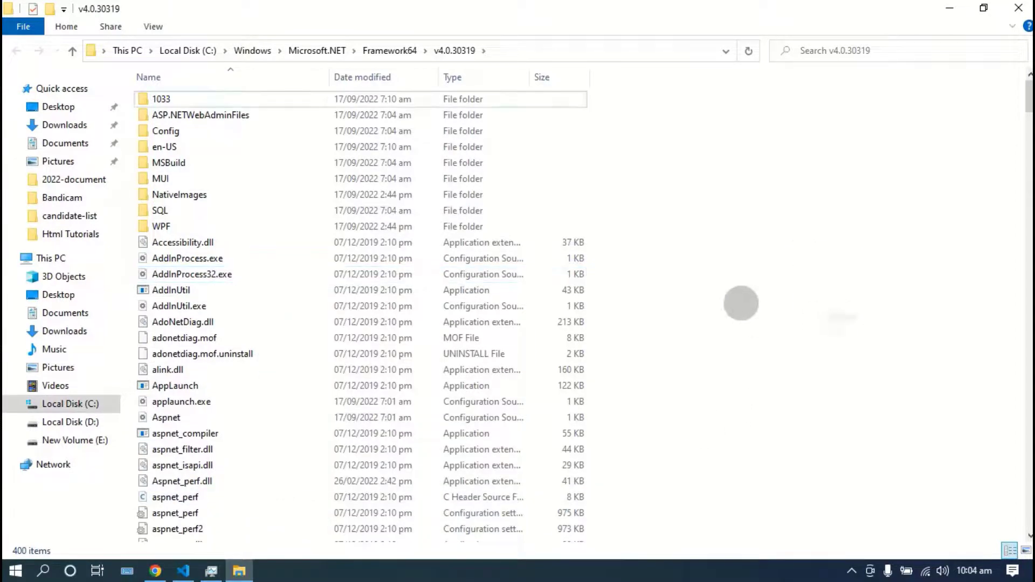
Minimize the folder window and examine the background processes in an enlarged Task Manager, down to the Search process
{"action": "left_click", "coordinate": [949, 6]}
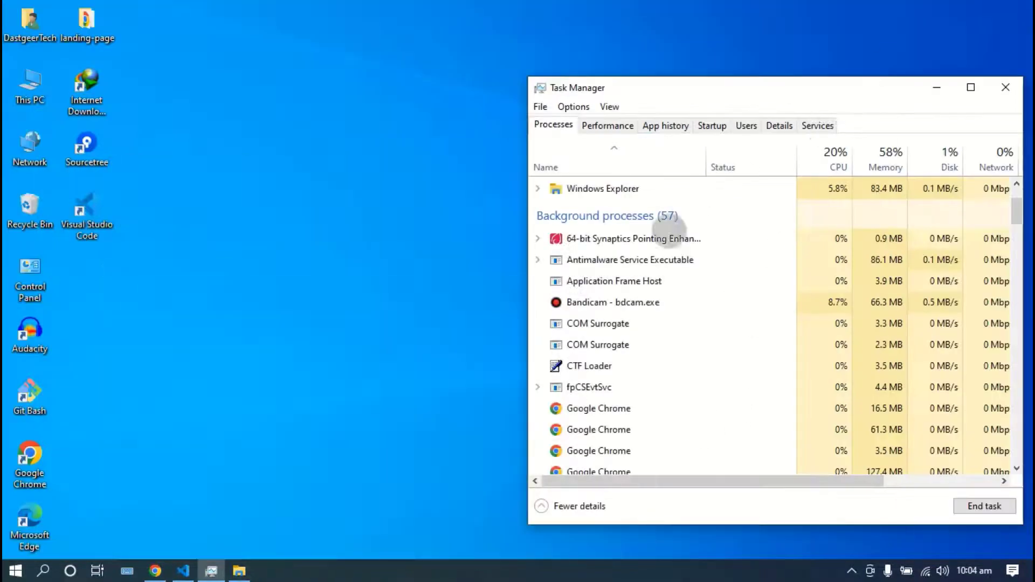
{"action": "left_click_drag", "start_coordinate": [668, 88], "coordinate": [442, 56]}
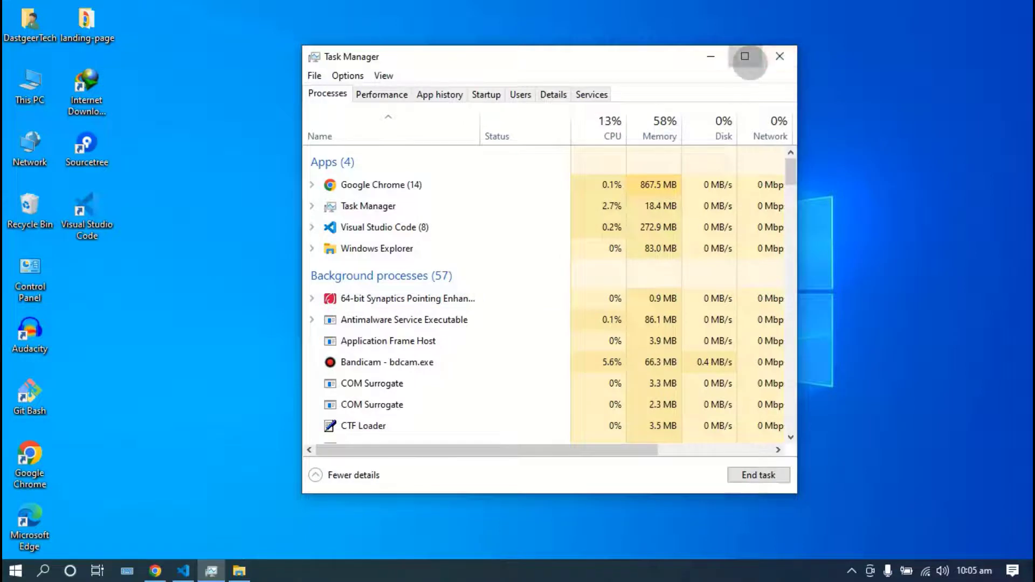
{"action": "left_click", "coordinate": [745, 57]}
{"action": "scroll", "coordinate": [318, 372], "scroll_direction": "down", "scroll_amount": 1}
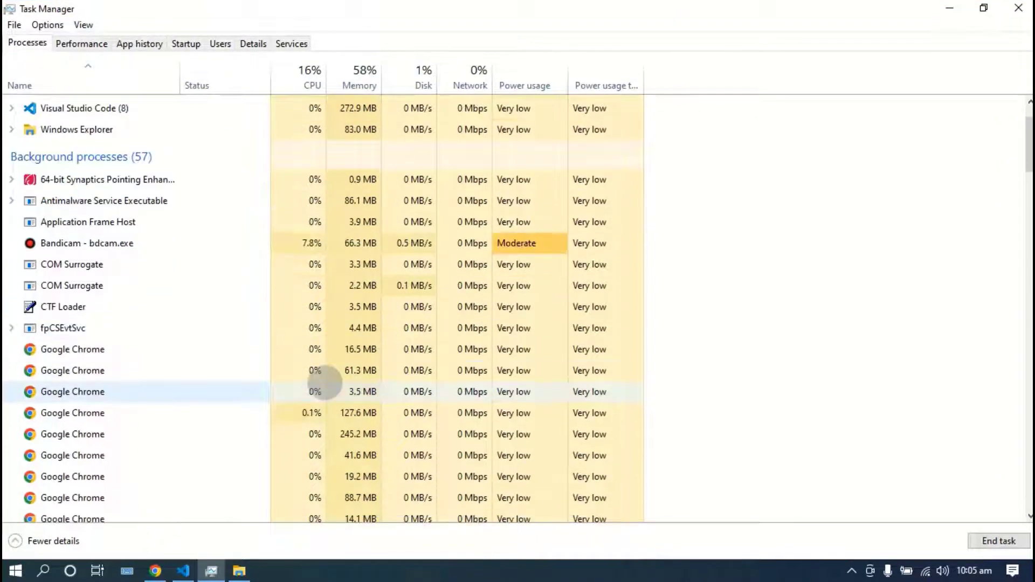
{"action": "scroll", "coordinate": [326, 383], "scroll_direction": "down", "scroll_amount": 7}
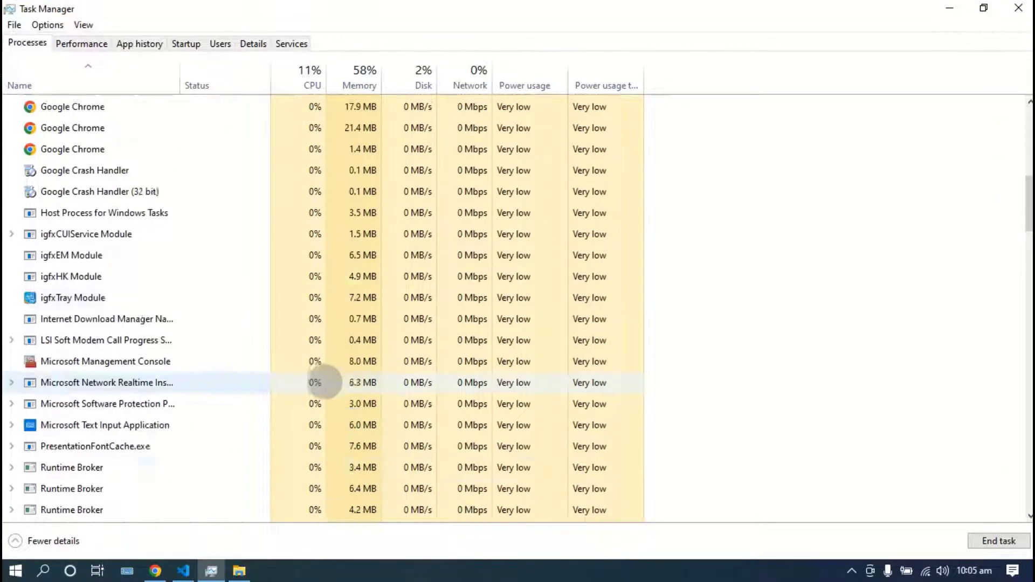
{"action": "scroll", "coordinate": [325, 383], "scroll_direction": "down", "scroll_amount": 4}
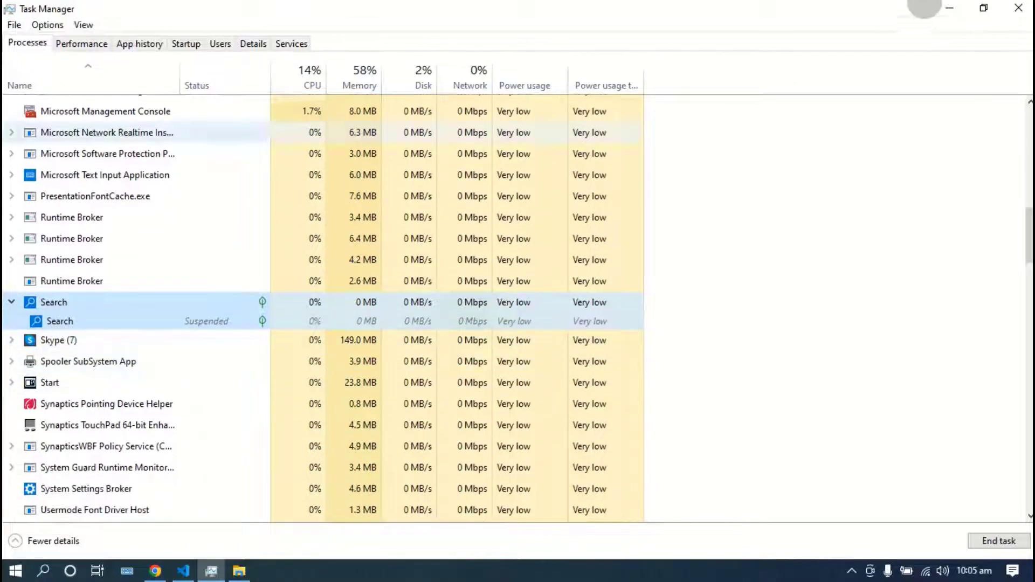
Restore Task Manager's window size, open the Search process's file location and enter the Microsoft.Windows.Search_cw5n1h2txyewy folder
{"action": "left_click", "coordinate": [984, 8]}
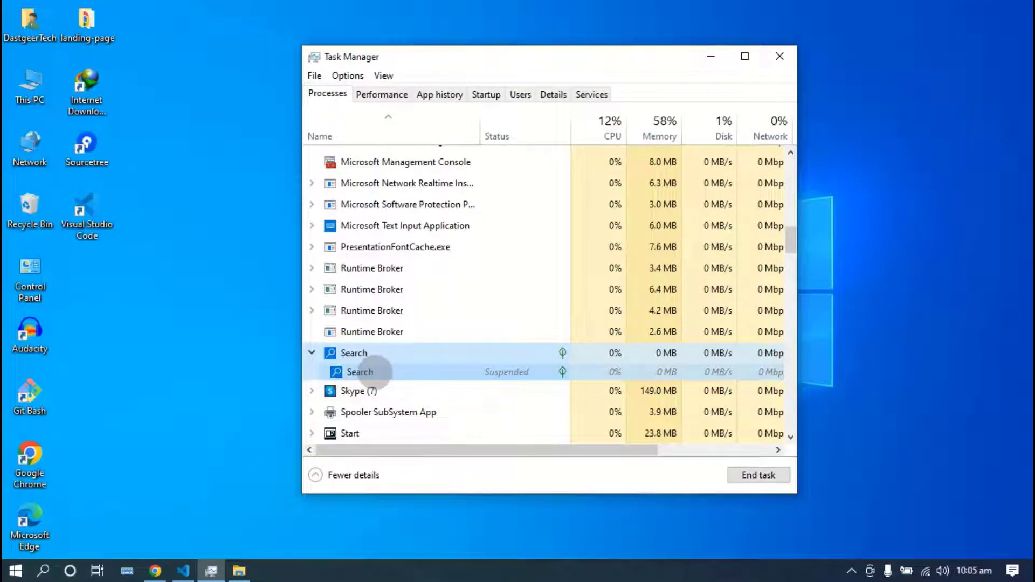
{"action": "right_click", "coordinate": [387, 375]}
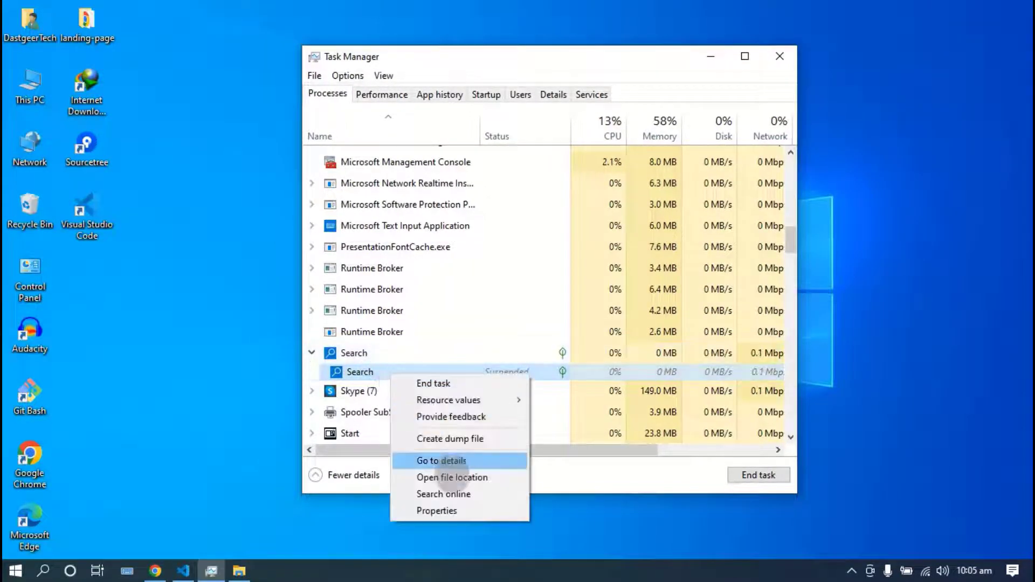
{"action": "left_click", "coordinate": [452, 477]}
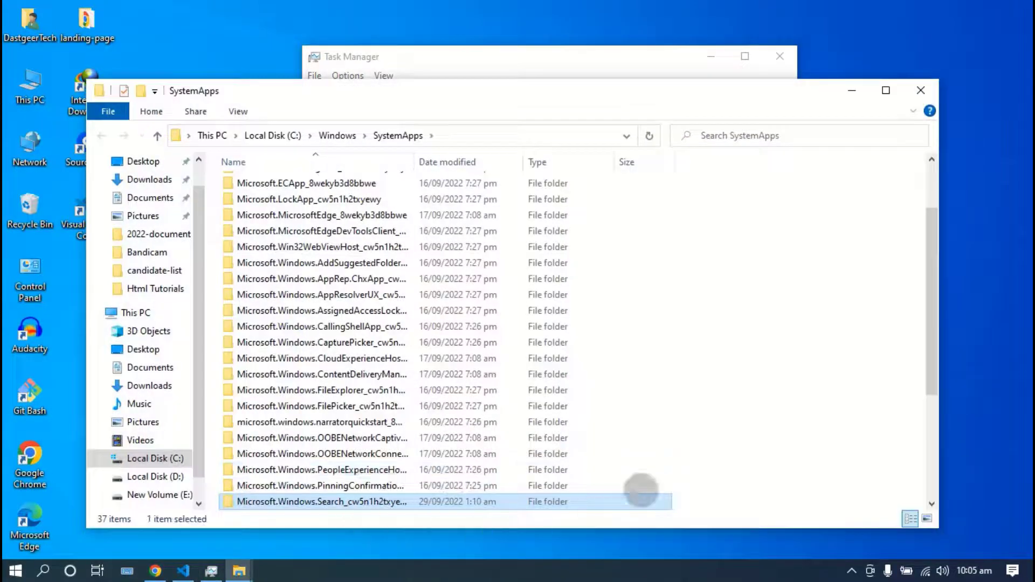
{"action": "double_click", "coordinate": [305, 503]}
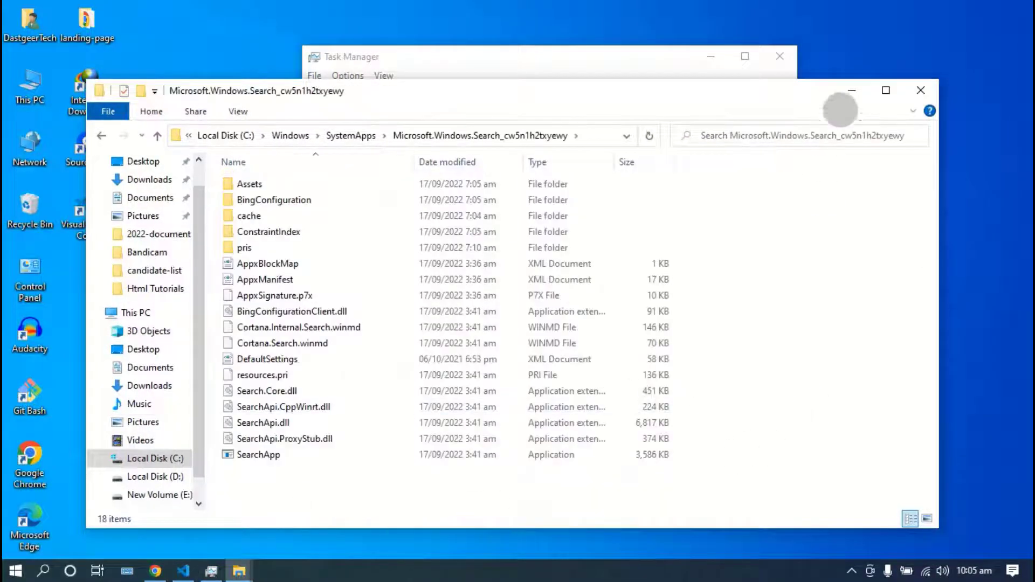
Try to delete the SearchApp application from the Microsoft.Windows.Search_cw5n1h2txyewy folder, retrying once while the file is in use
{"action": "right_click", "coordinate": [245, 457]}
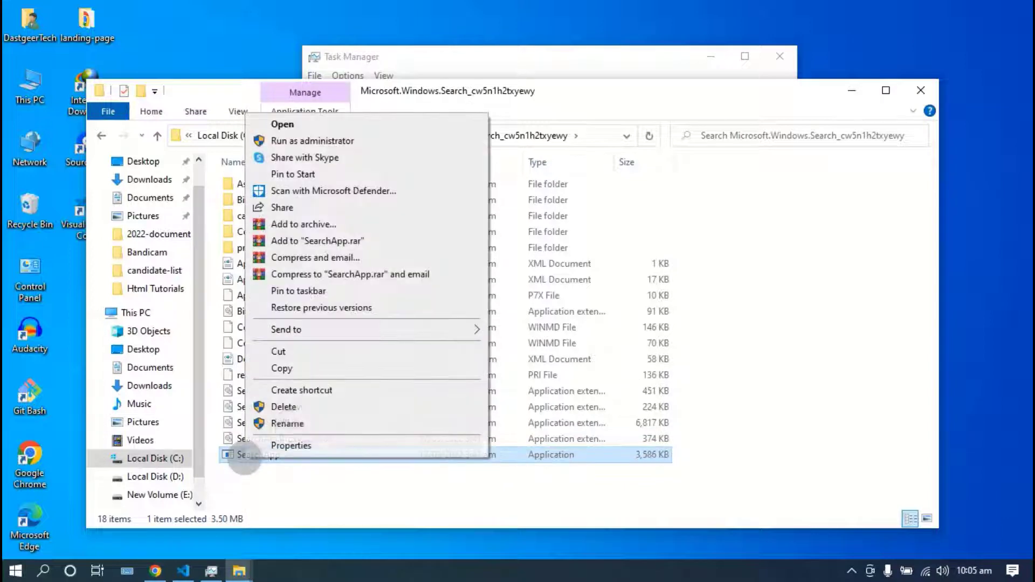
{"action": "left_click", "coordinate": [284, 407]}
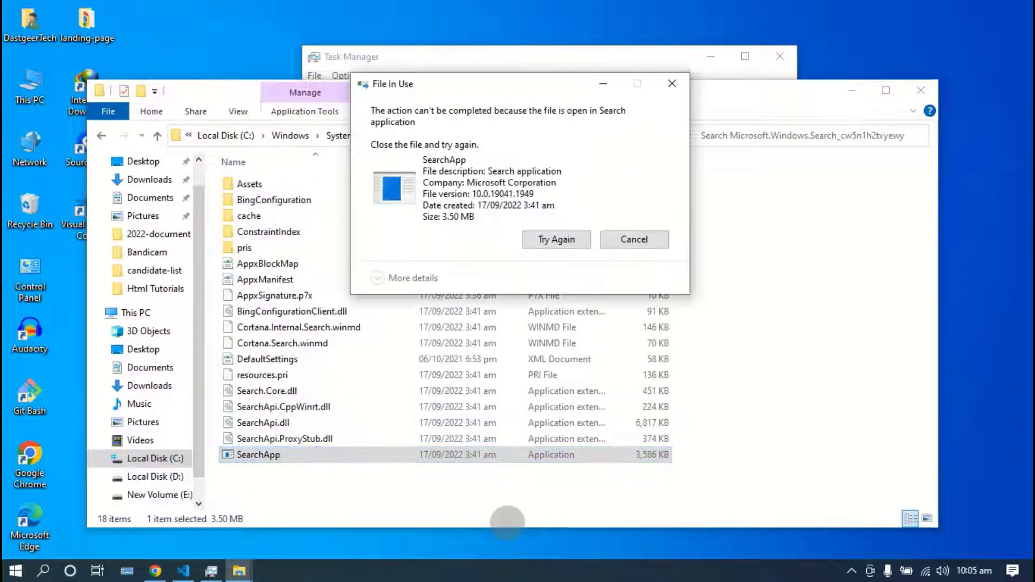
{"action": "left_click", "coordinate": [555, 239]}
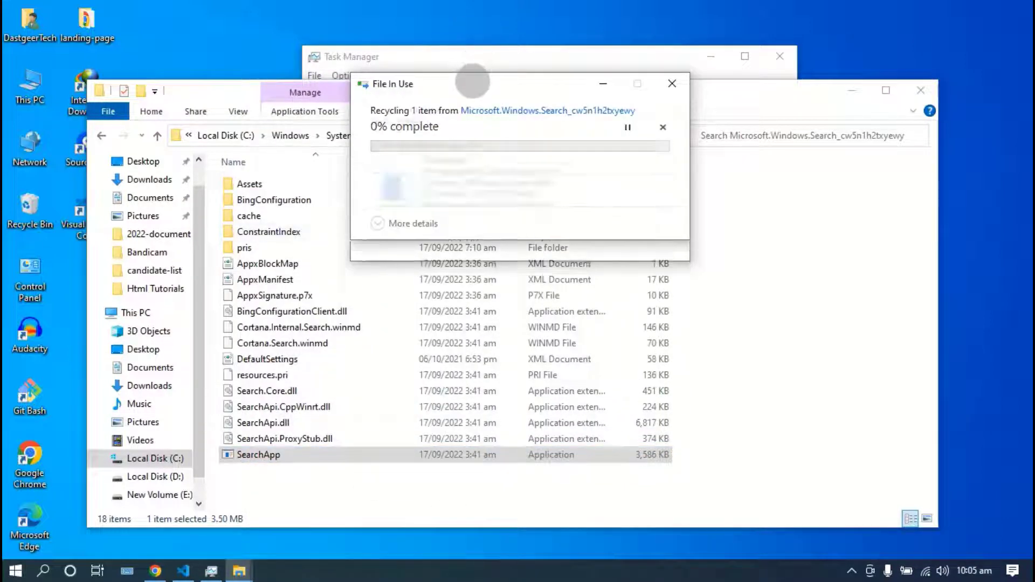
End the Search process in Task Manager, moved beside the File In Use dialog, and retry the pending deletion of SearchApp
{"action": "left_click_drag", "start_coordinate": [479, 88], "coordinate": [230, 71]}
{"action": "left_click", "coordinate": [613, 54]}
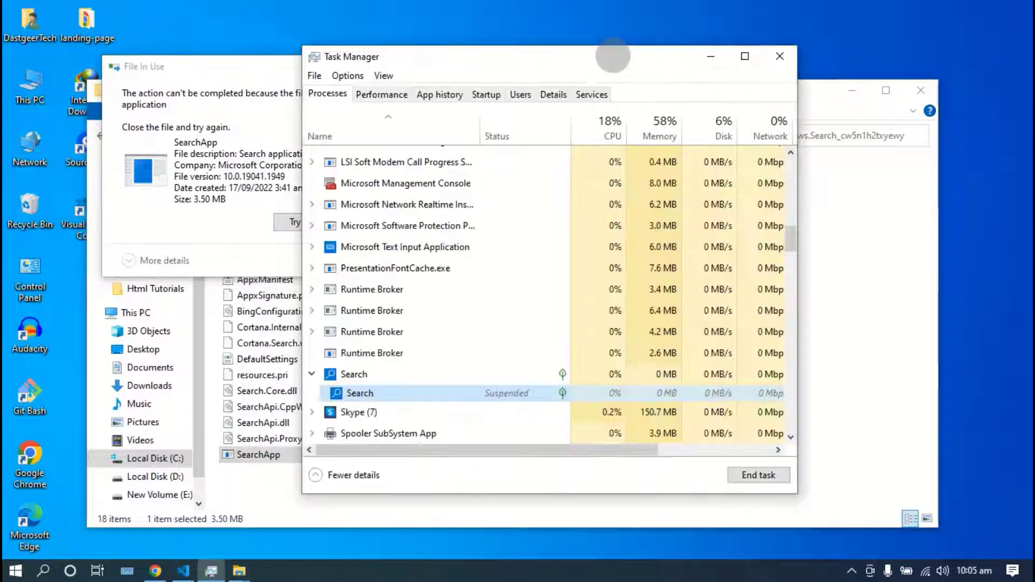
{"action": "left_click_drag", "start_coordinate": [525, 60], "coordinate": [674, 50]}
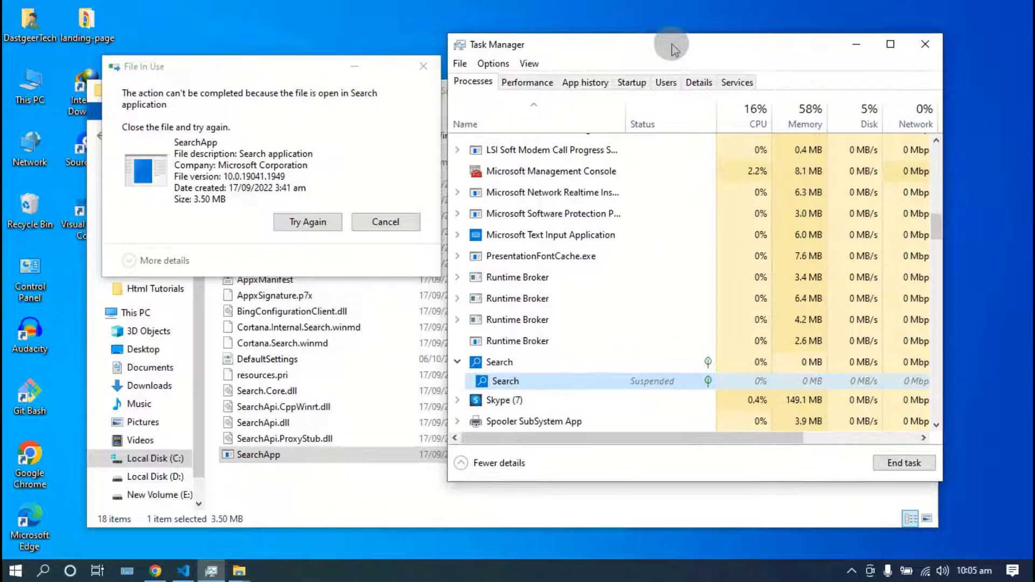
{"action": "right_click", "coordinate": [516, 381]}
{"action": "left_click", "coordinate": [560, 387]}
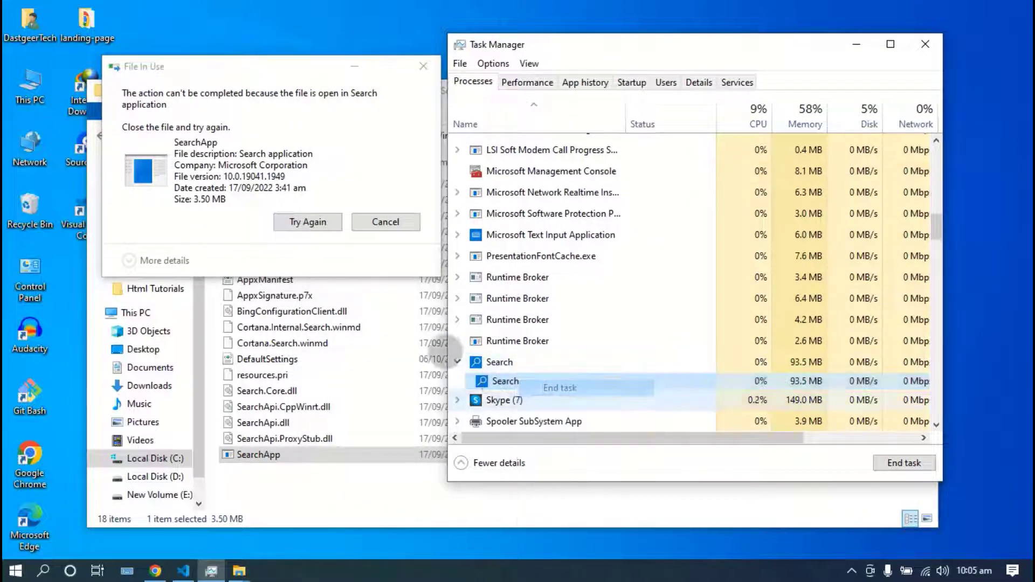
{"action": "left_click", "coordinate": [301, 222]}
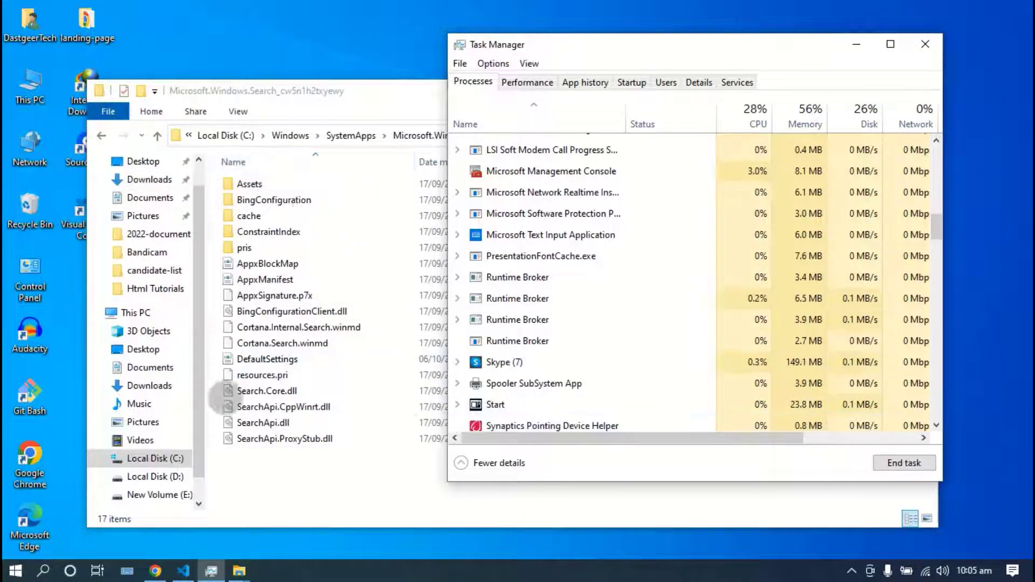
Check the Search folder's remaining files and Task Manager's process list up to the Apps group
{"action": "left_click", "coordinate": [289, 474]}
{"action": "left_click", "coordinate": [566, 35]}
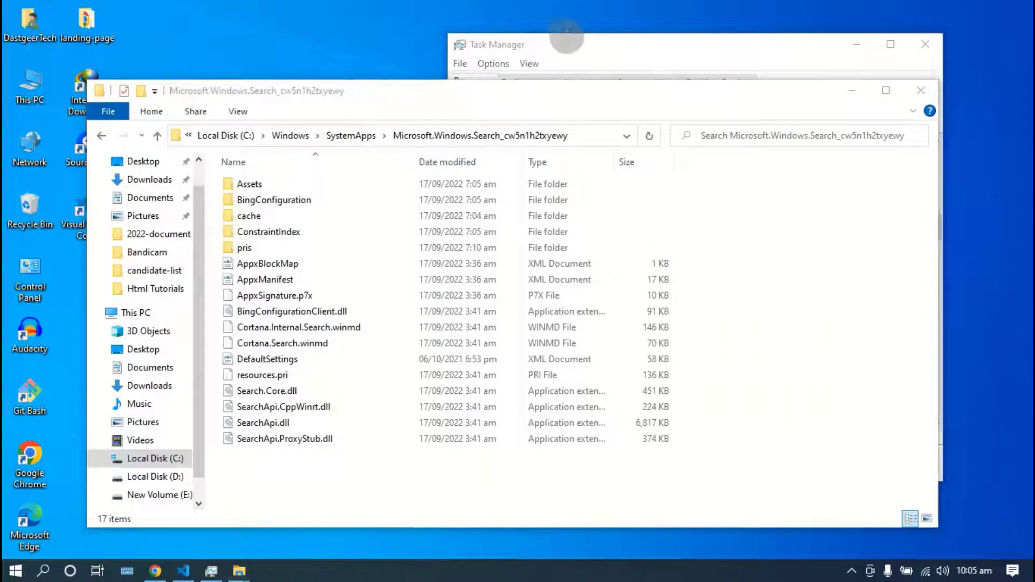
{"action": "scroll", "coordinate": [568, 331], "scroll_direction": "up", "scroll_amount": 1}
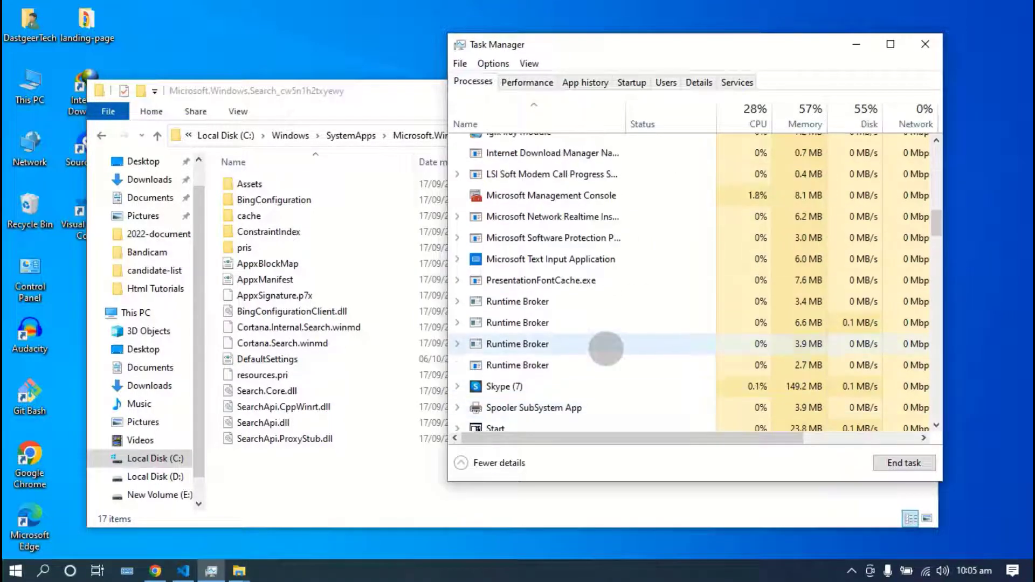
{"action": "scroll", "coordinate": [599, 348], "scroll_direction": "up", "scroll_amount": 15}
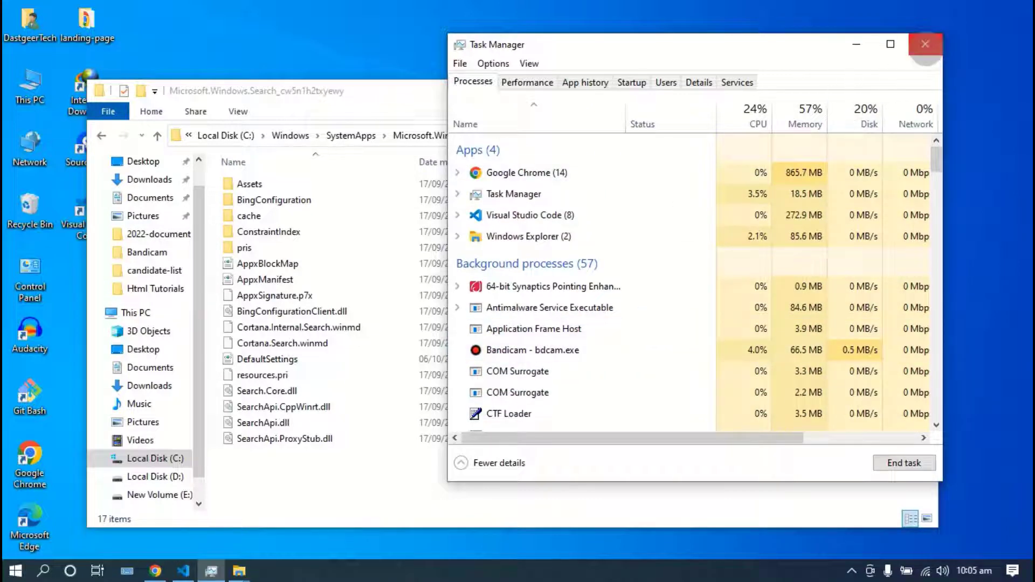
Close Task Manager, minimize the Search folder window and refresh the desktop
{"action": "left_click", "coordinate": [925, 45]}
{"action": "left_click", "coordinate": [869, 91]}
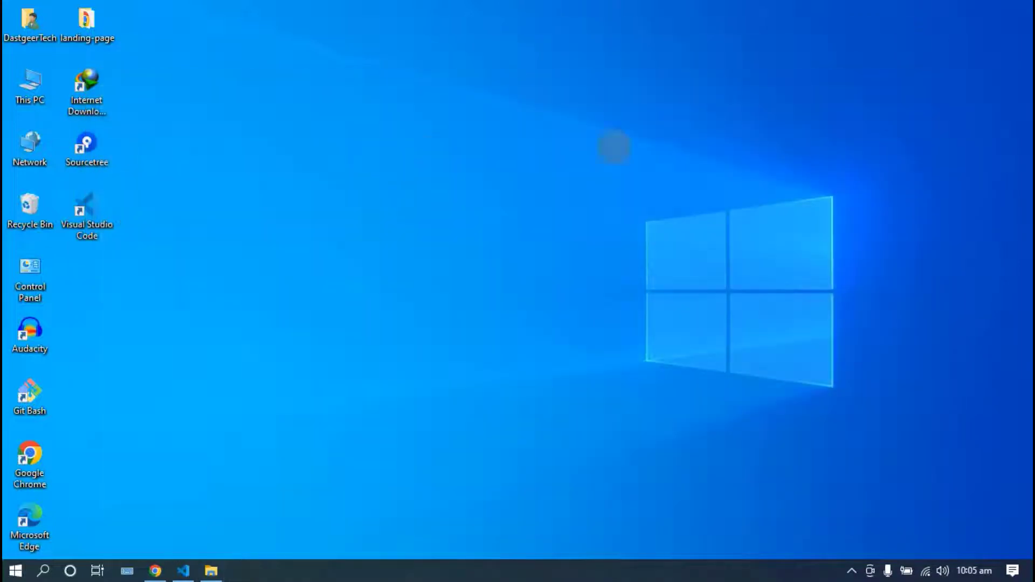
{"action": "right_click", "coordinate": [384, 157]}
{"action": "left_click", "coordinate": [414, 201]}
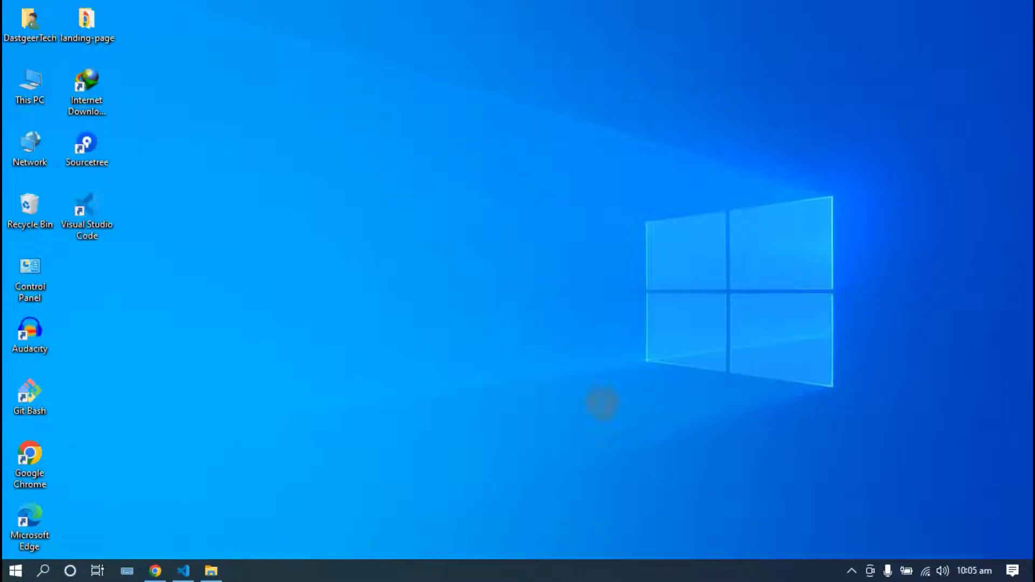
{"action": "left_click", "coordinate": [851, 571]}
{"action": "left_click", "coordinate": [680, 499]}
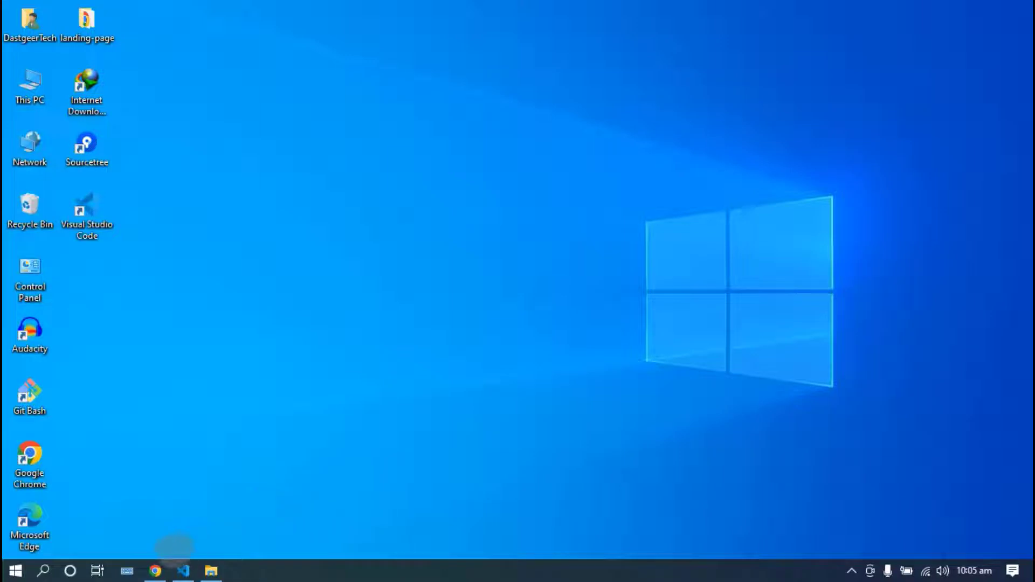
{"action": "left_click", "coordinate": [852, 570]}
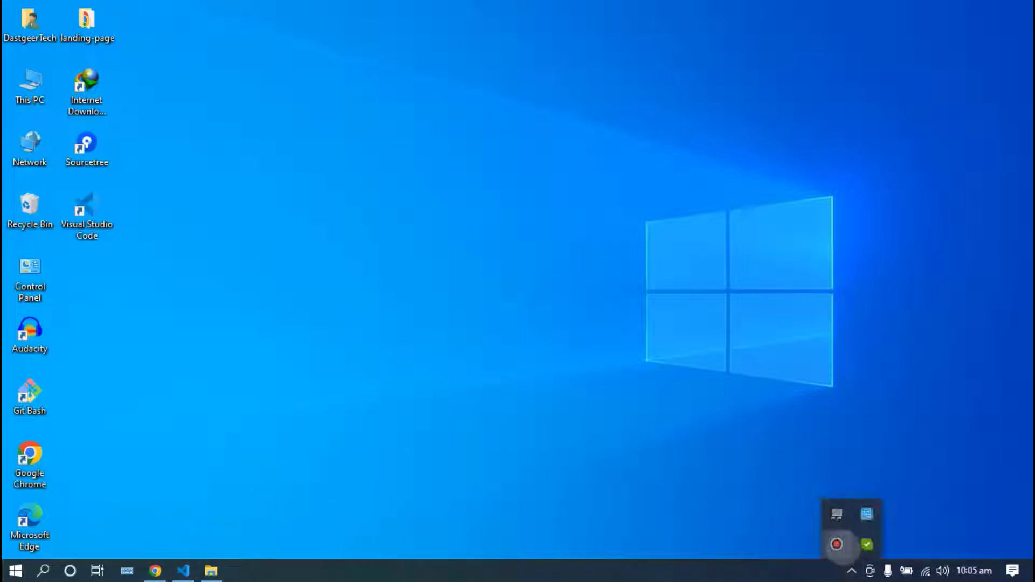
{"action": "left_click", "coordinate": [839, 545]}
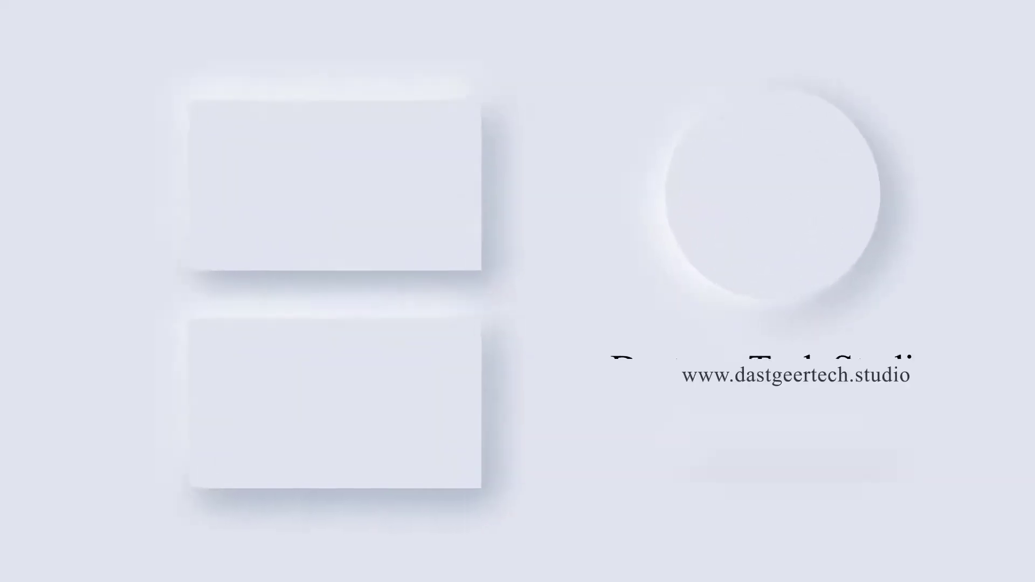